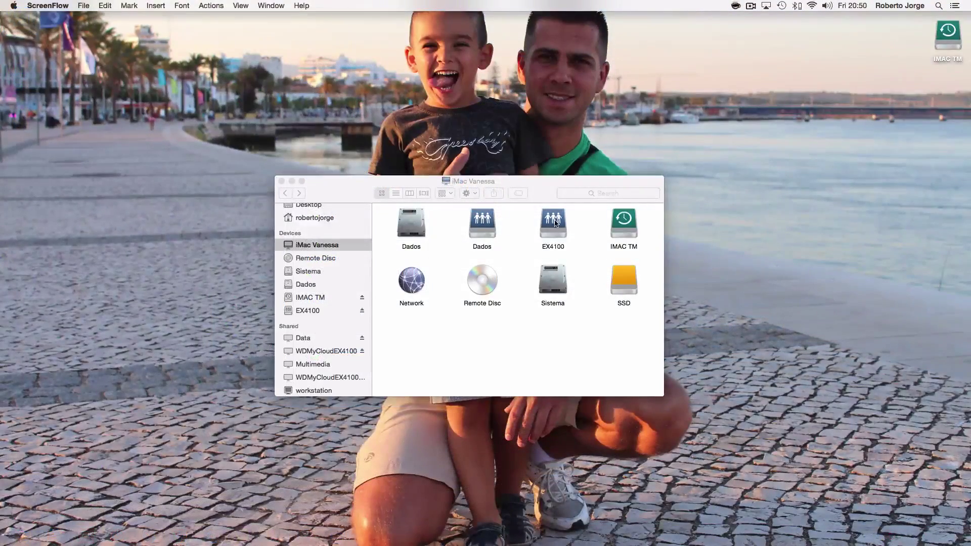
Step: Create a folder named "EX 4100" on the EX4100 network drive
{"action": "left_click", "coordinate": [554, 223]}
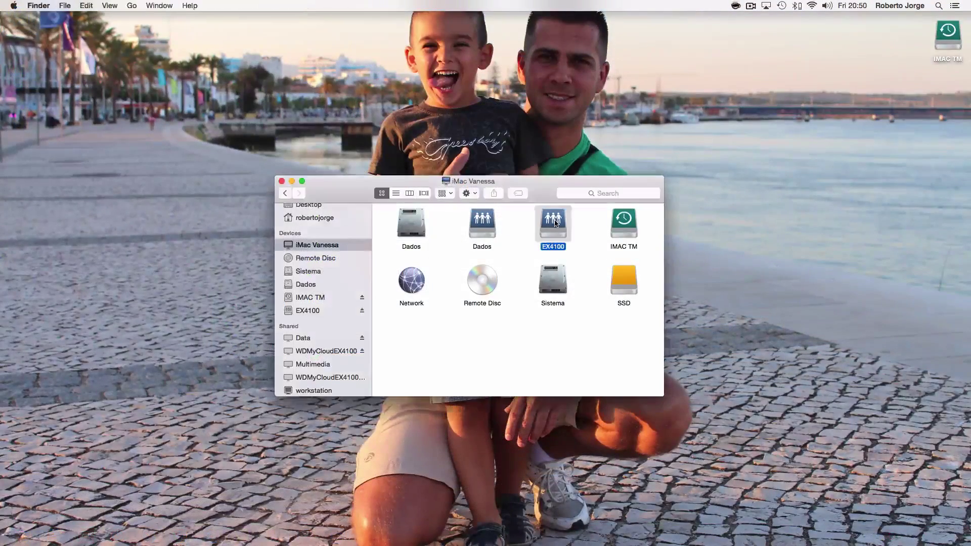
{"action": "left_click", "coordinate": [304, 312]}
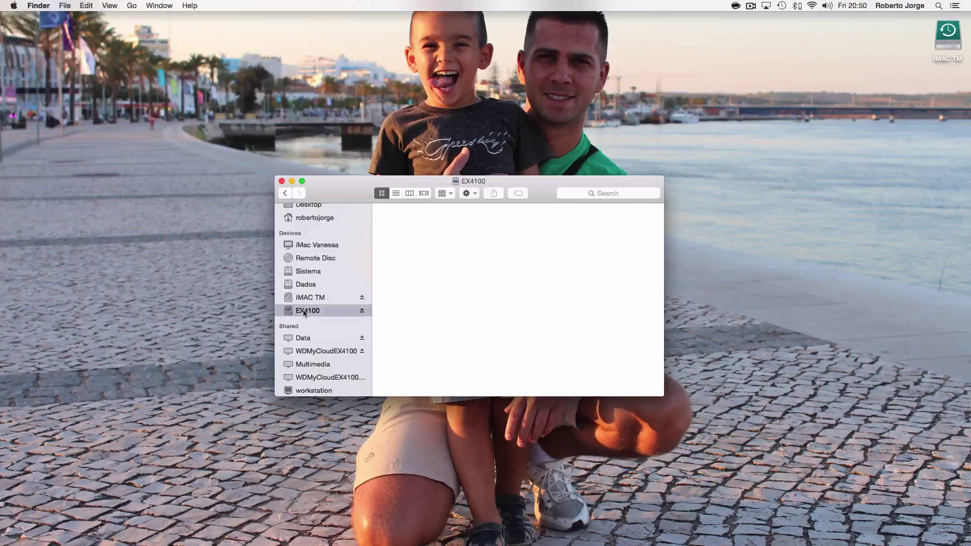
{"action": "right_click", "coordinate": [477, 302]}
{"action": "left_click", "coordinate": [489, 305]}
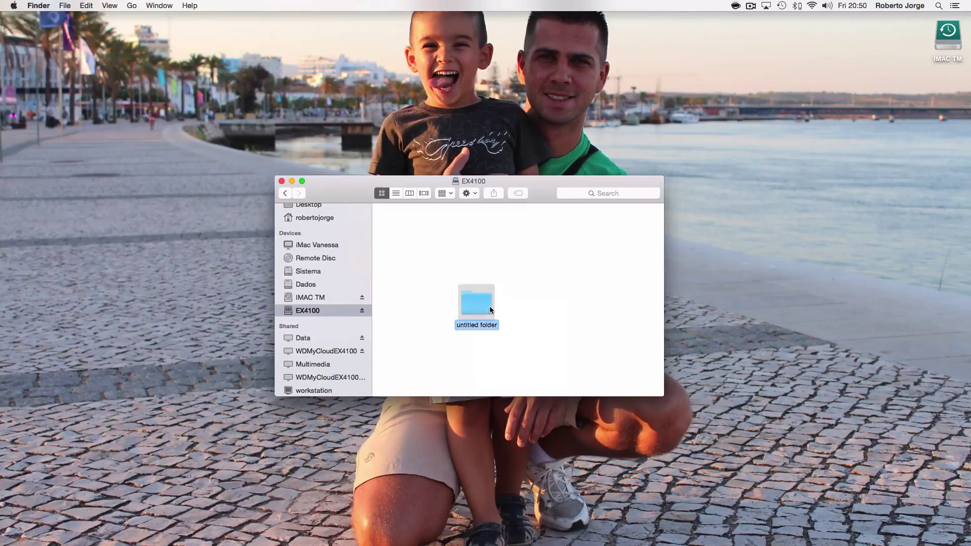
{"action": "type", "text": "EX"}
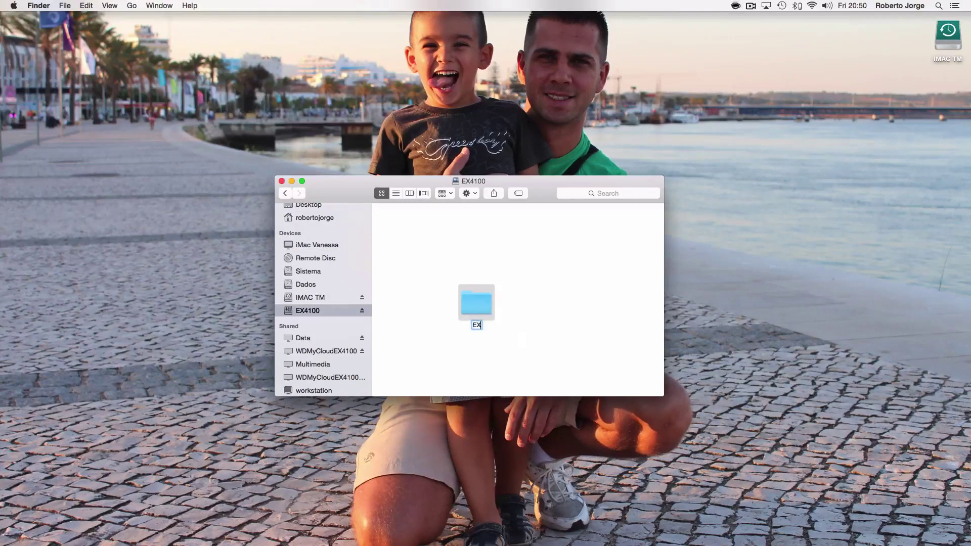
{"action": "type", "text": " 4100"}
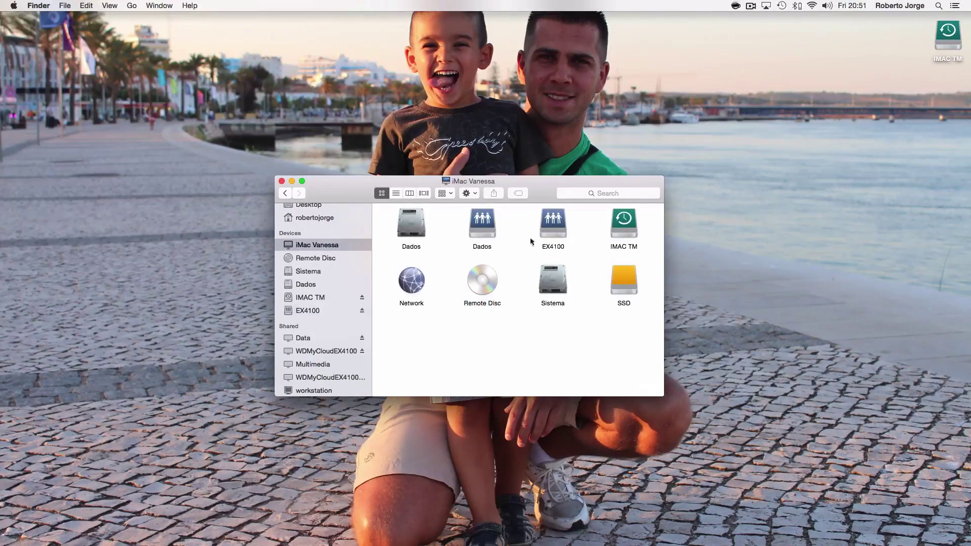
Step: Browse the network to WDMyCloudEX4100 and open the EX 4100 folder inside its EX4100 share
{"action": "double_click", "coordinate": [422, 283]}
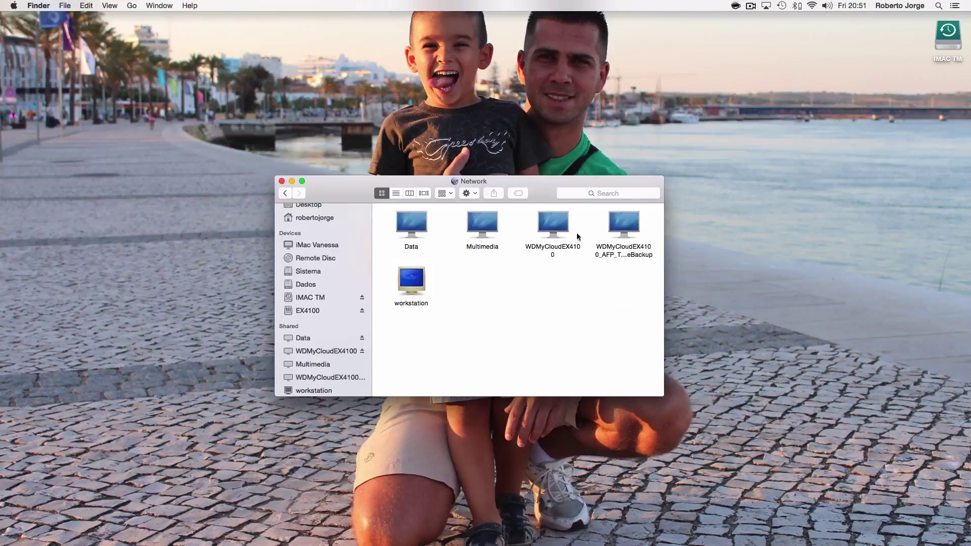
{"action": "double_click", "coordinate": [554, 226]}
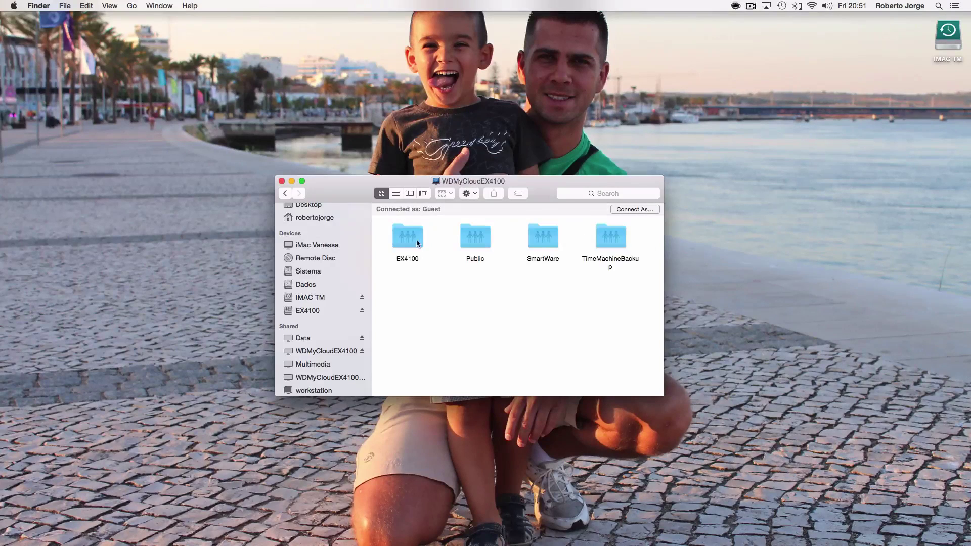
{"action": "double_click", "coordinate": [411, 242]}
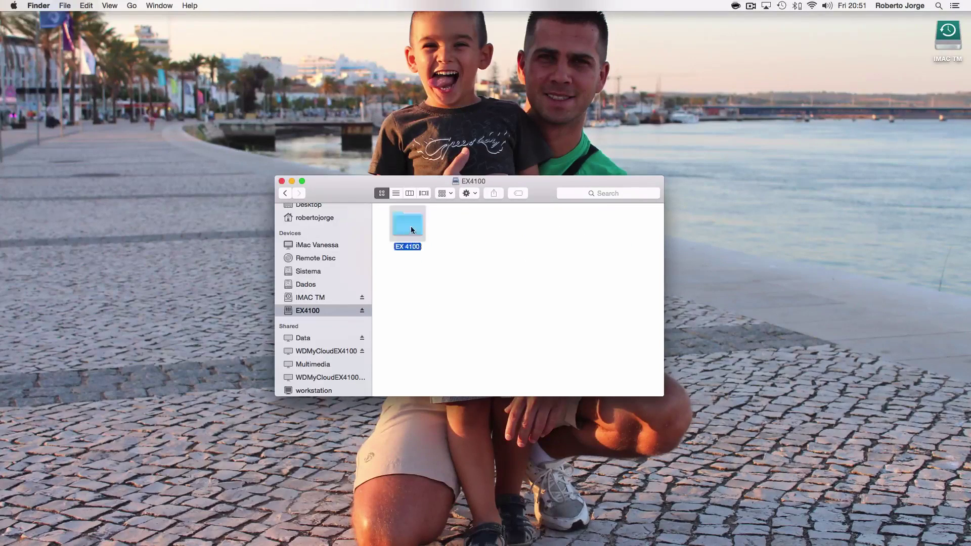
{"action": "double_click", "coordinate": [410, 226]}
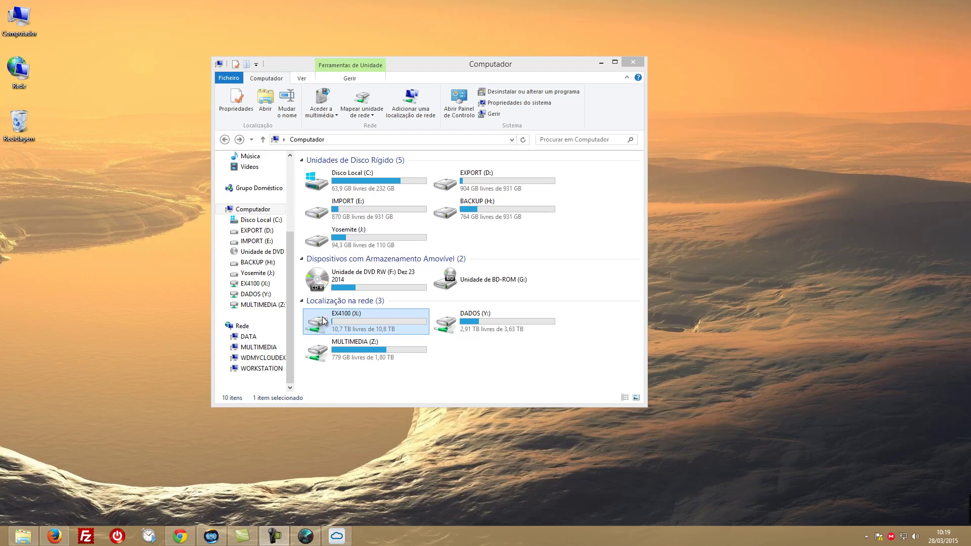
Step: In Windows File Explorer, view the shares on WDMYCLOUDEX4100 and return to the computer's drive overview
{"action": "left_click", "coordinate": [323, 320]}
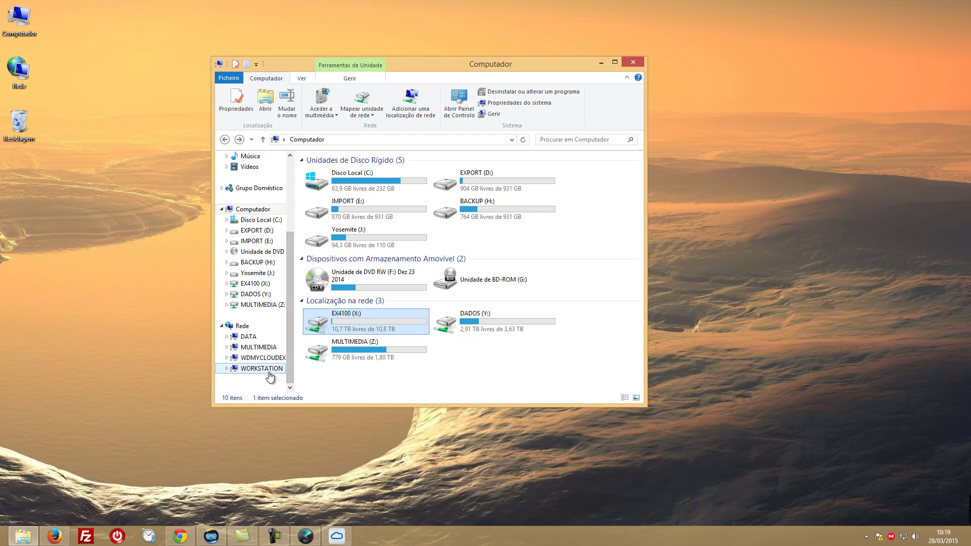
{"action": "left_click", "coordinate": [260, 358]}
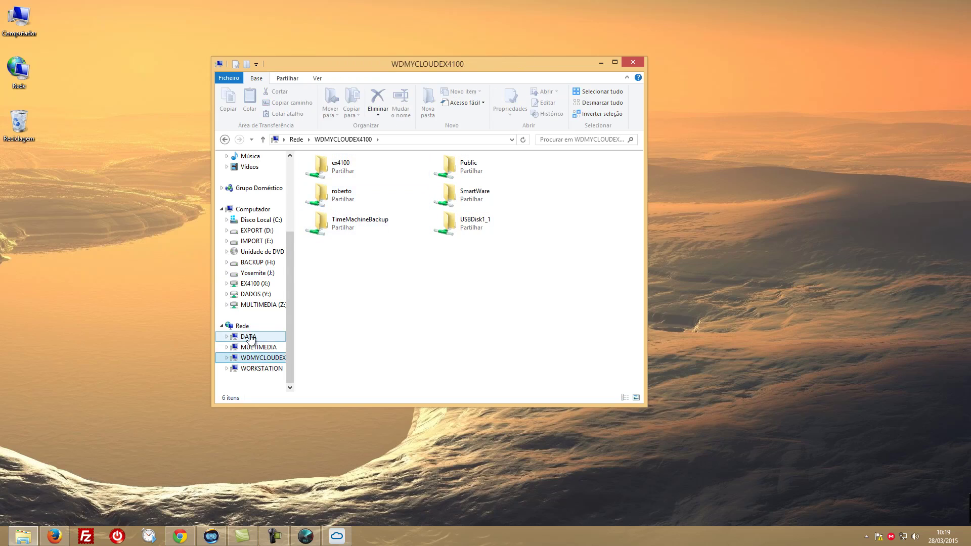
{"action": "left_click", "coordinate": [225, 140]}
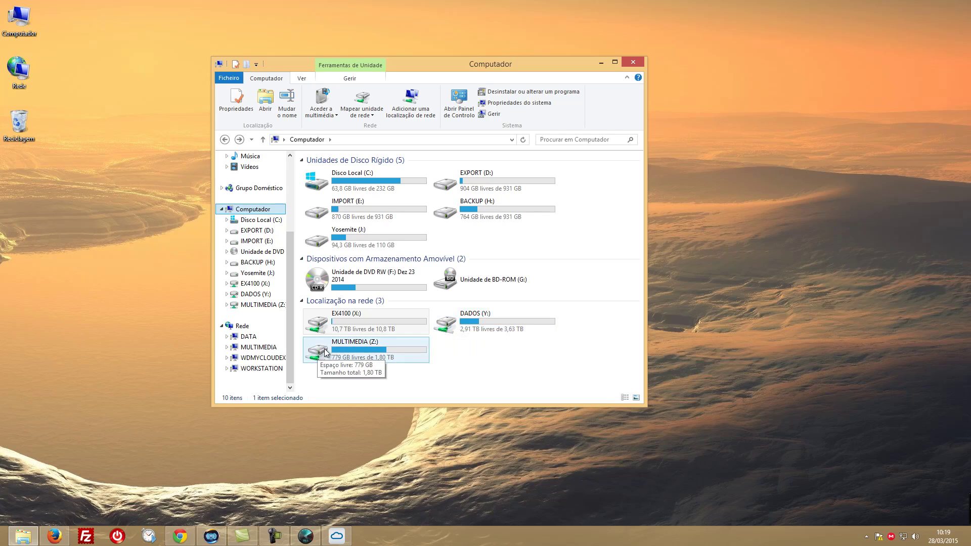
Step: Switch to Chrome and log in to the My Cloud EX4100 and My Cloud EX2 dashboards as admin
{"action": "left_click", "coordinate": [180, 536]}
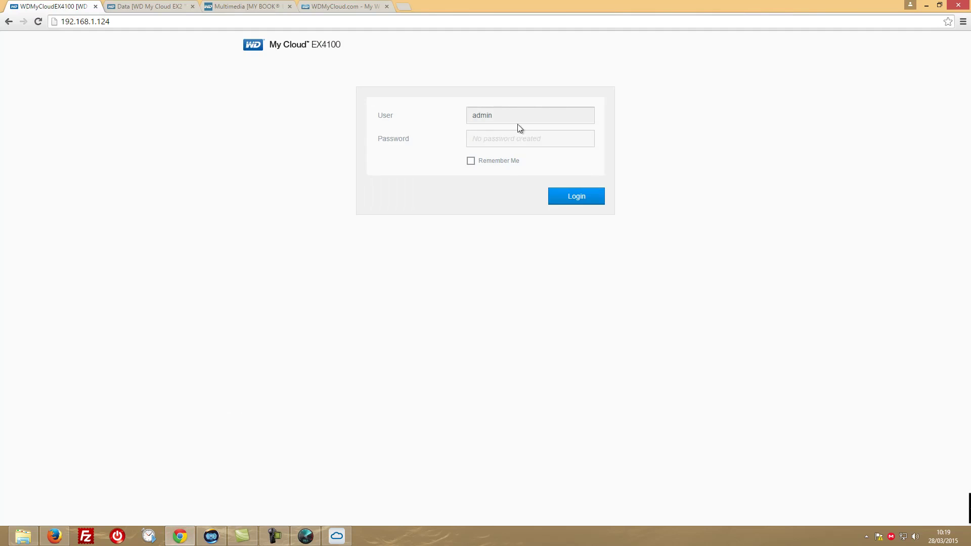
{"action": "left_click", "coordinate": [570, 200]}
{"action": "key", "text": "ctrl+Tab"}
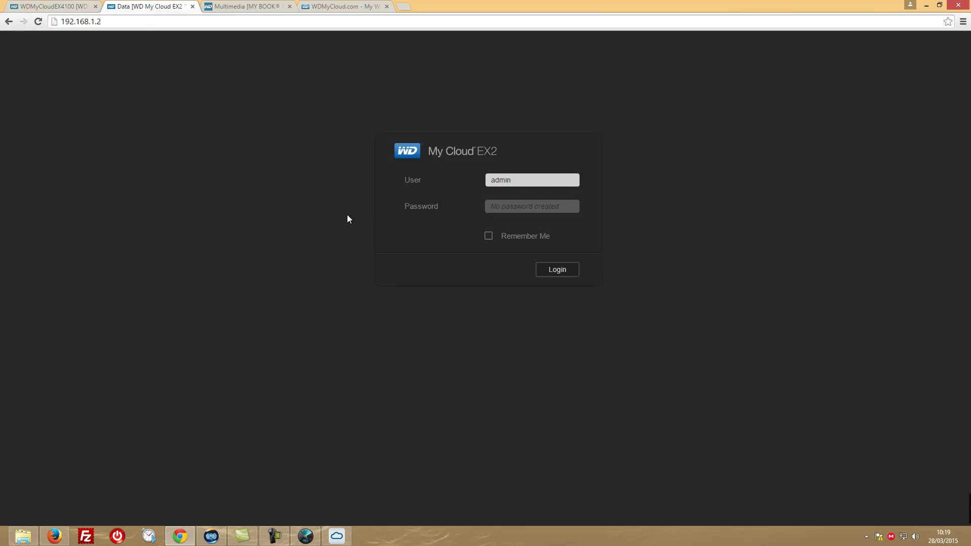
{"action": "left_click", "coordinate": [556, 271]}
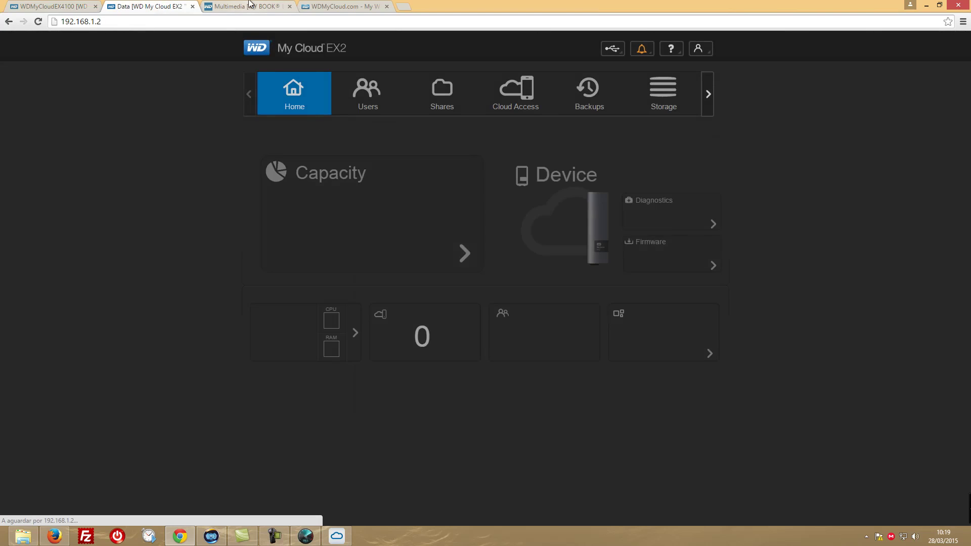
Step: Look through the My Book Live's remote access, utilities and network settings
{"action": "left_click", "coordinate": [248, 6]}
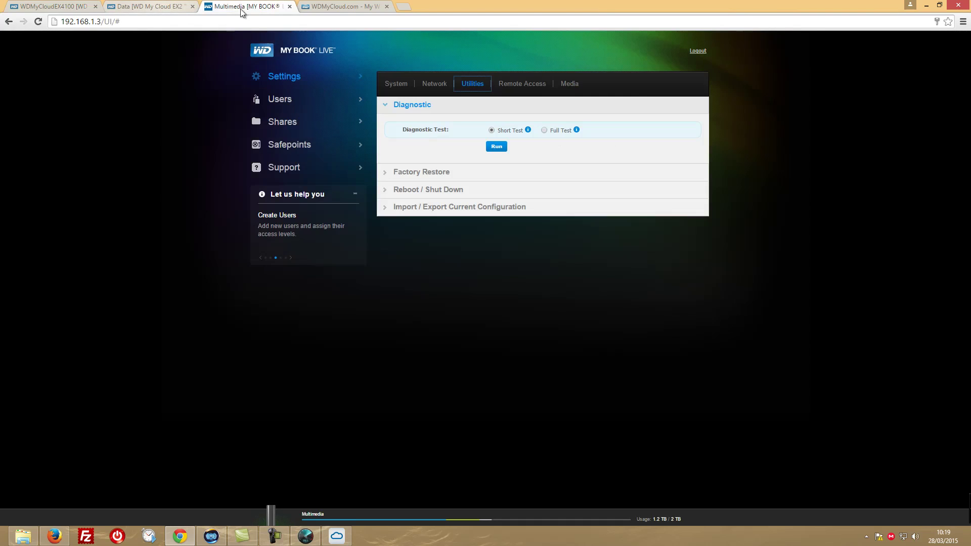
{"action": "left_click", "coordinate": [524, 85]}
{"action": "left_click", "coordinate": [465, 85]}
{"action": "left_click", "coordinate": [434, 85]}
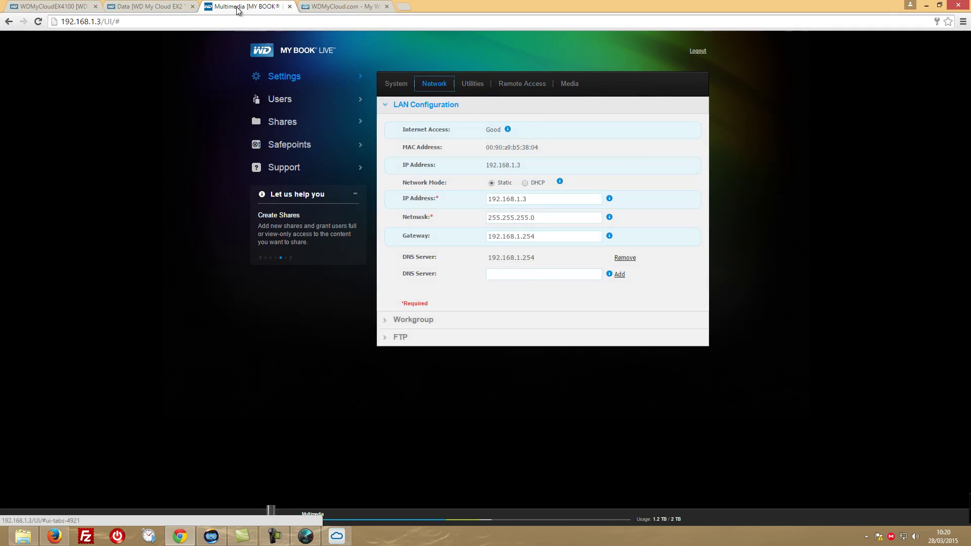
Step: Look through the My Cloud EX2 dashboard's Users and Shares sections and return to its Home page
{"action": "left_click", "coordinate": [148, 6]}
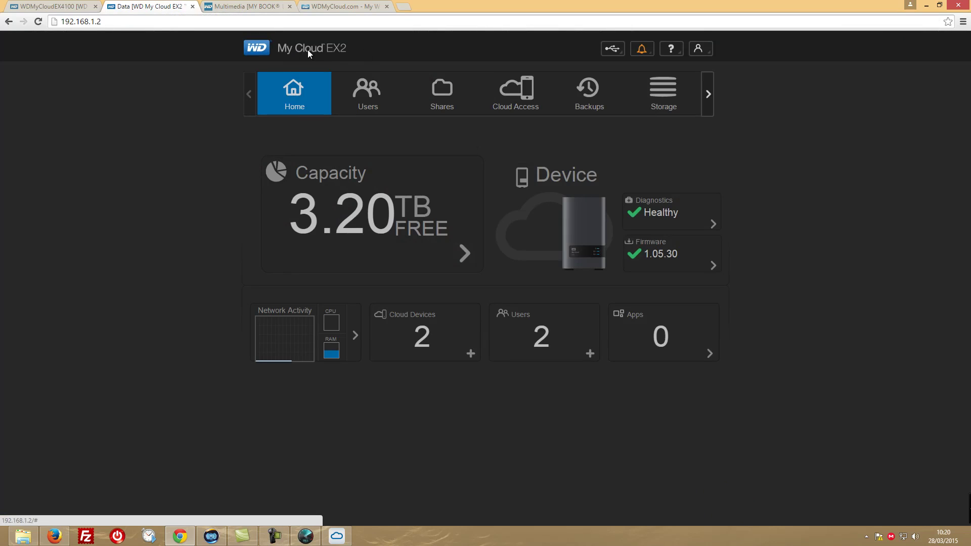
{"action": "left_click", "coordinate": [373, 97]}
{"action": "left_click", "coordinate": [419, 99]}
{"action": "left_click", "coordinate": [314, 99]}
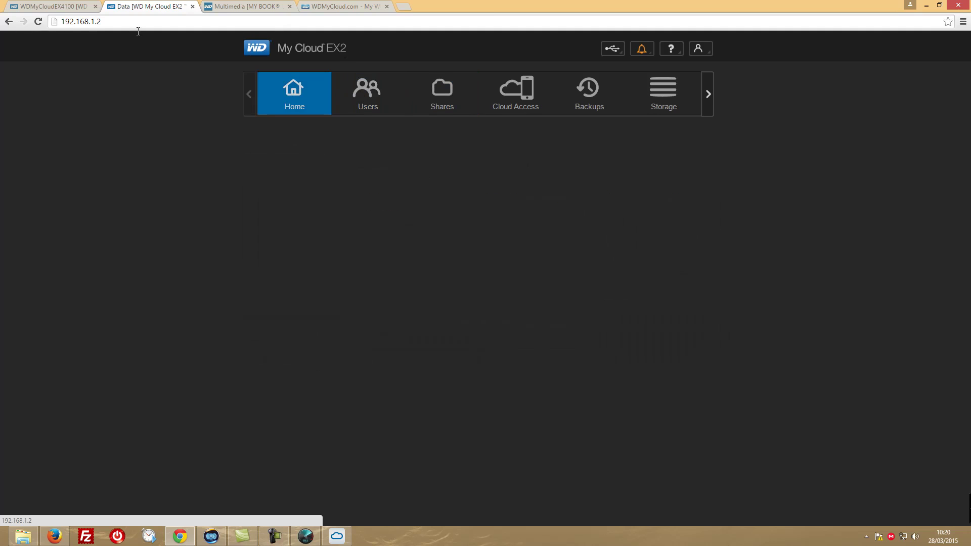
Step: Look through the My Cloud EX4100 dashboard's Users and Shares sections and return to its Home page
{"action": "left_click", "coordinate": [58, 6]}
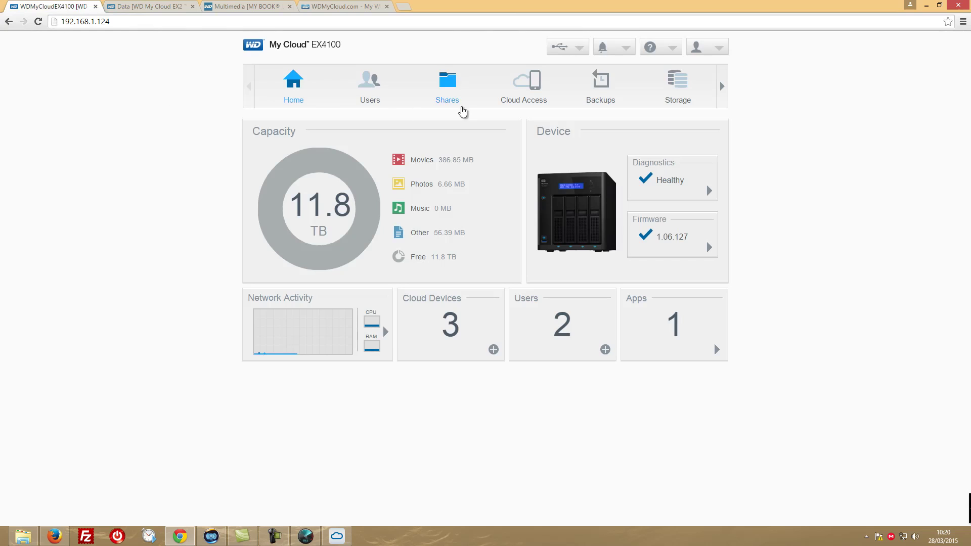
{"action": "left_click", "coordinate": [371, 85]}
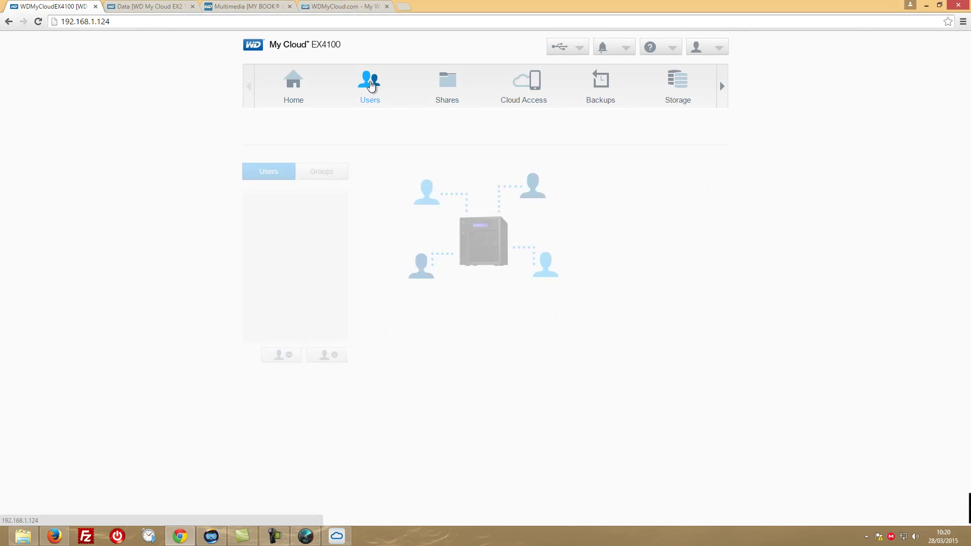
{"action": "left_click", "coordinate": [450, 84]}
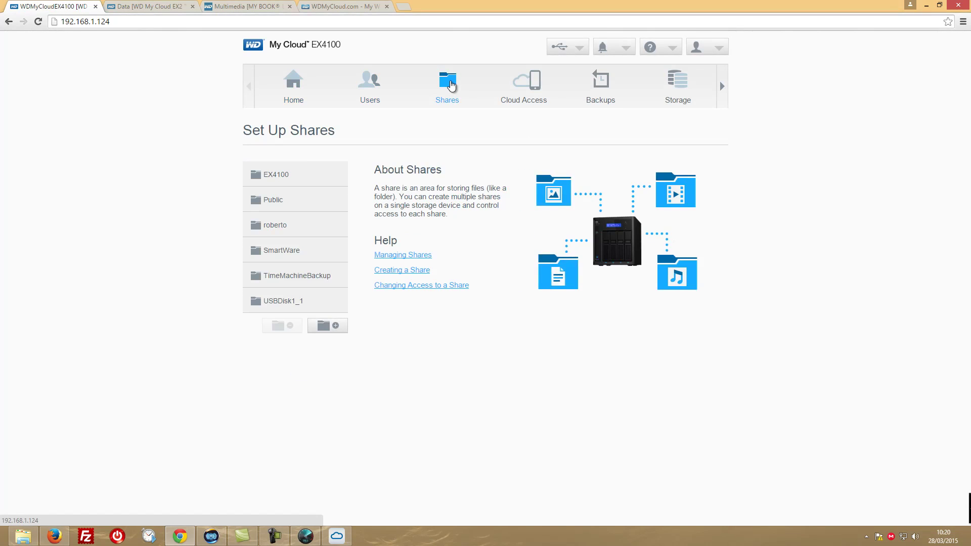
{"action": "left_click", "coordinate": [296, 86]}
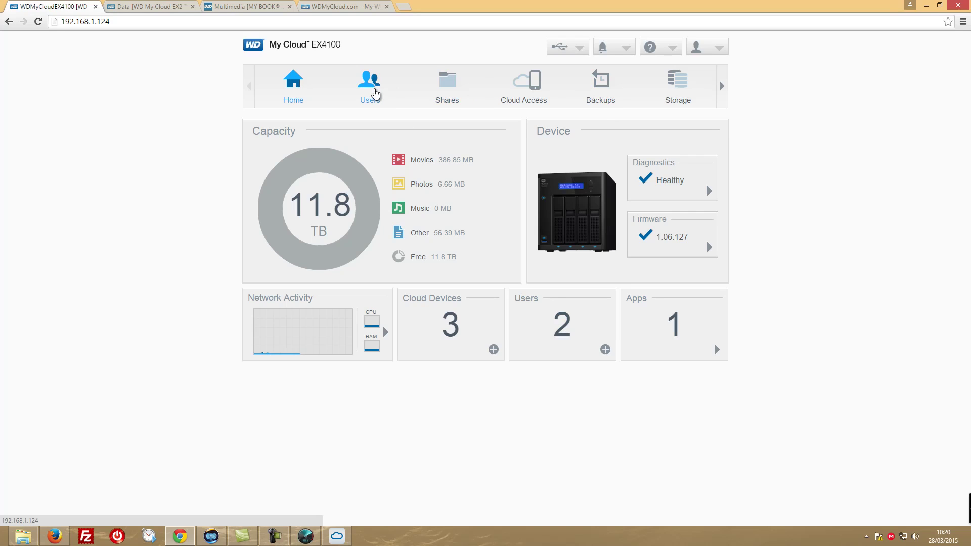
Step: Examine the profiles of the Public and SmartWare shares on the EX4100
{"action": "left_click", "coordinate": [451, 87]}
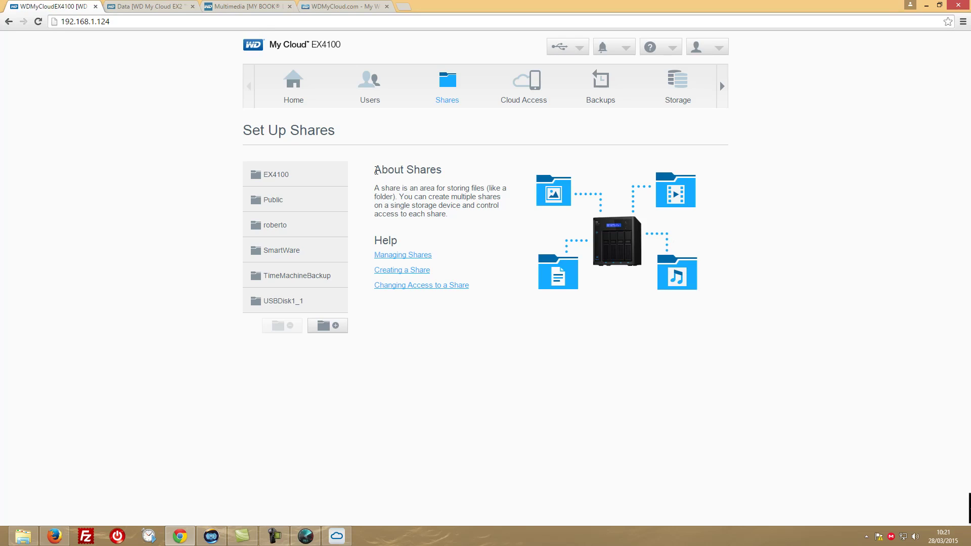
{"action": "left_click", "coordinate": [273, 202]}
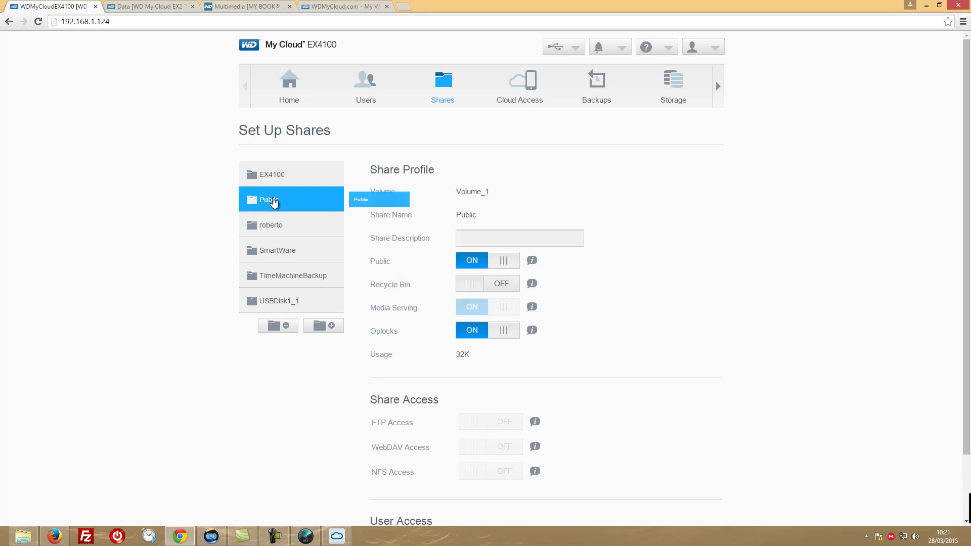
{"action": "left_click", "coordinate": [287, 252]}
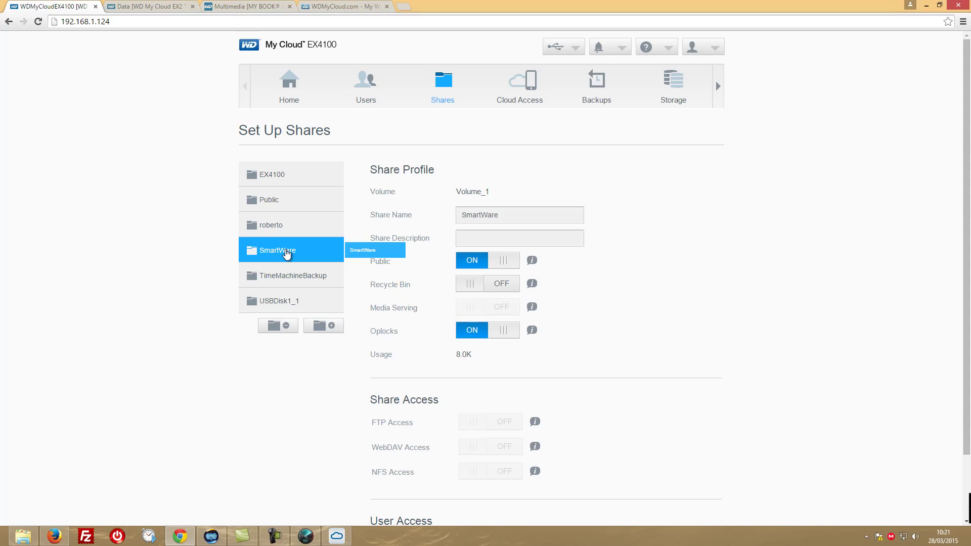
Step: Try to delete the Public share from the EX4100
{"action": "left_click", "coordinate": [286, 203]}
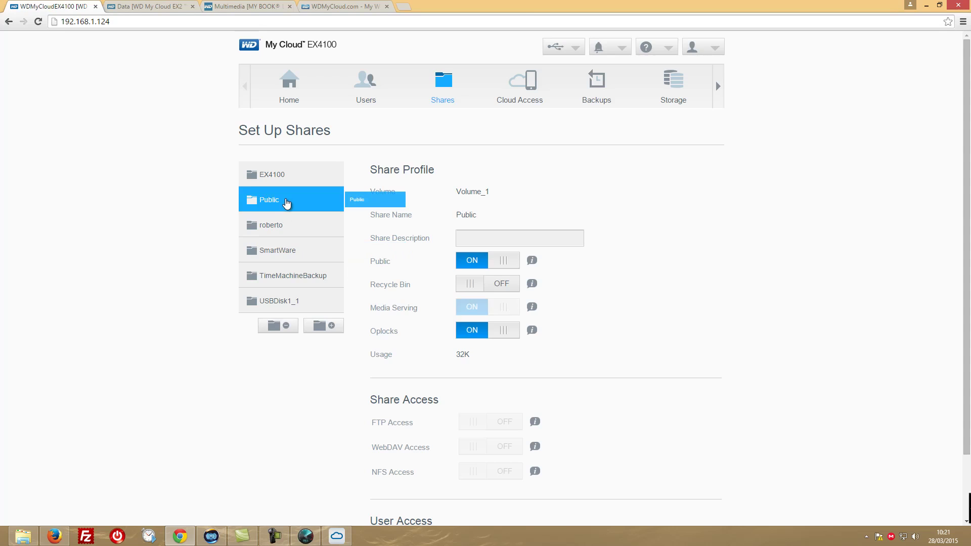
{"action": "left_click", "coordinate": [283, 327]}
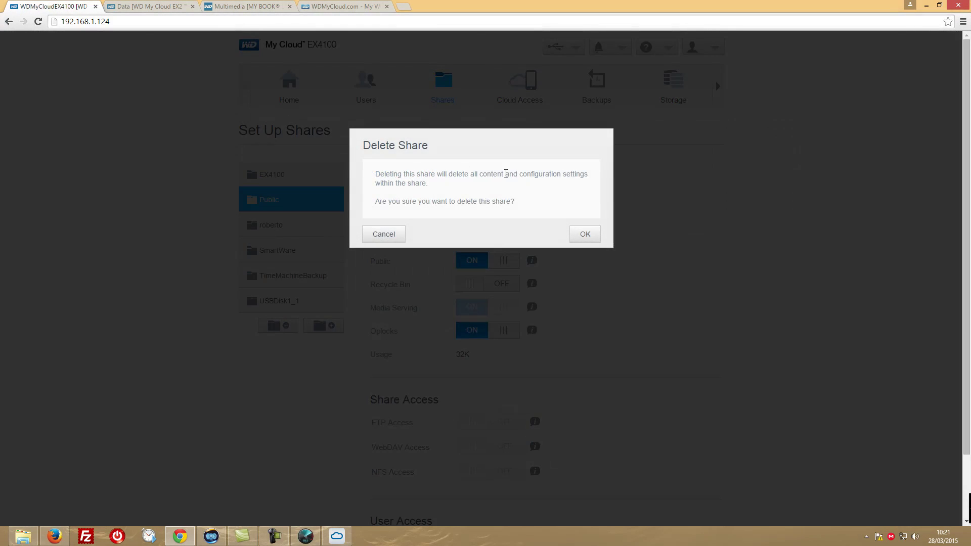
{"action": "left_click", "coordinate": [585, 234]}
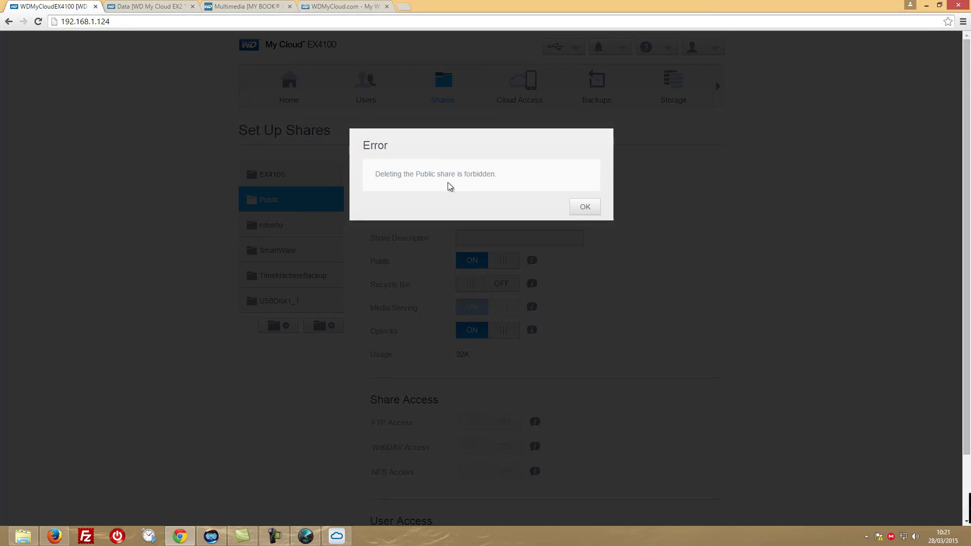
{"action": "left_click", "coordinate": [590, 208]}
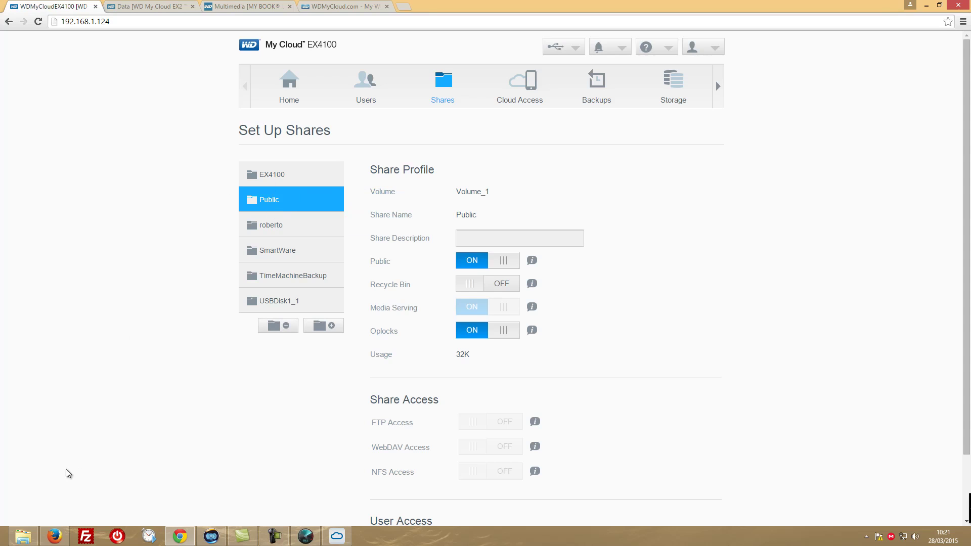
Step: Switch to File Explorer to view the shared folders on WDMYCLOUDEX4100, and minimize its window
{"action": "left_click", "coordinate": [22, 536]}
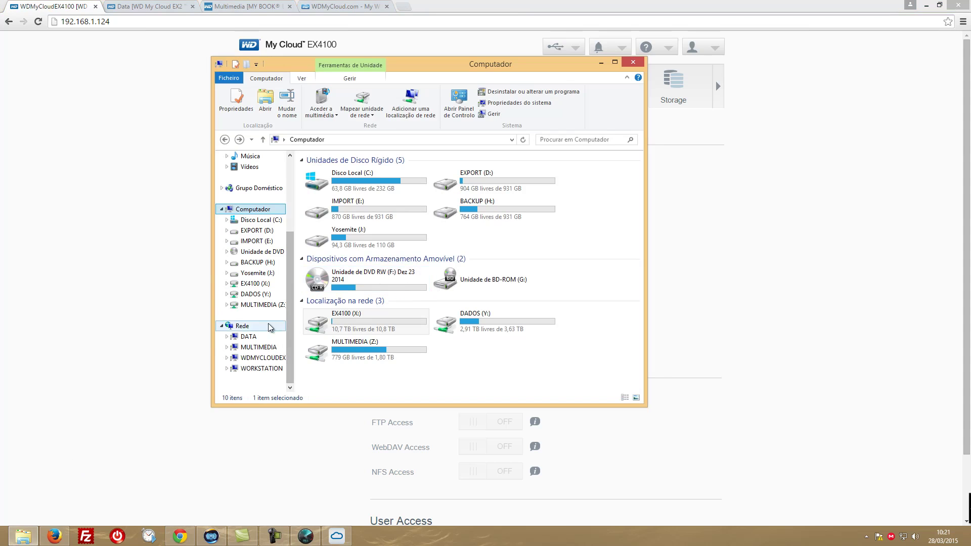
{"action": "left_click", "coordinate": [255, 363]}
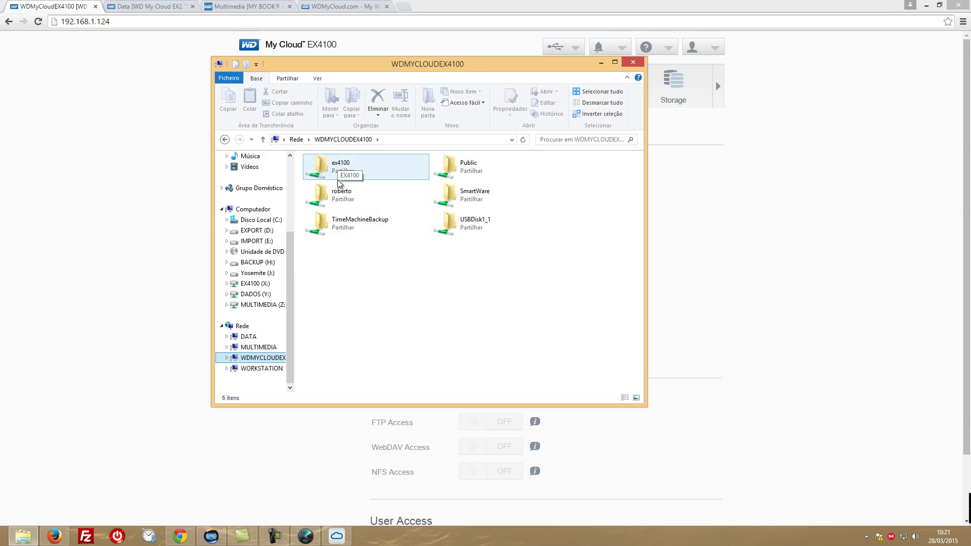
{"action": "left_click", "coordinate": [600, 60]}
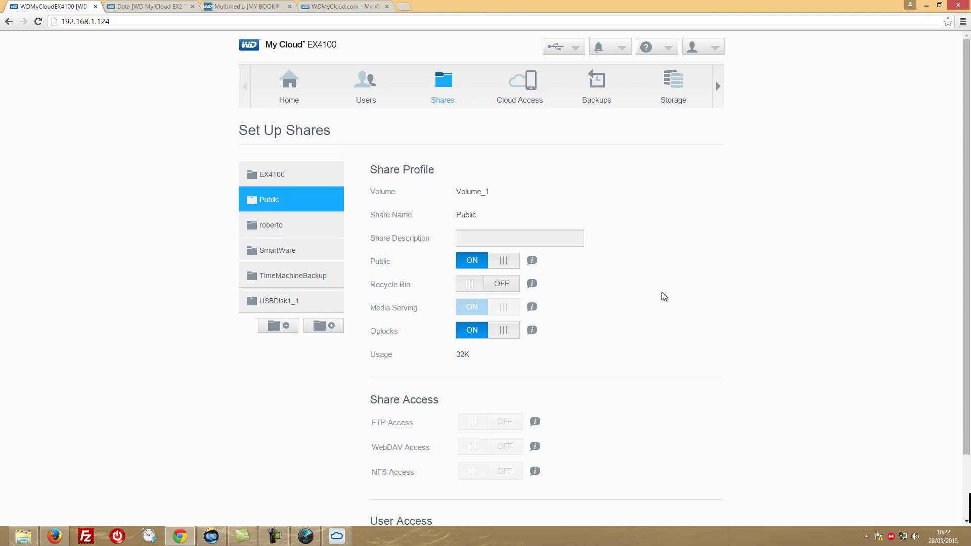
Step: Review the Public share's profile, share access and user access settings in the EX4100 dashboard
{"action": "scroll", "coordinate": [623, 278], "scroll_direction": "down", "scroll_amount": 1}
{"action": "scroll", "coordinate": [621, 277], "scroll_direction": "down", "scroll_amount": 1}
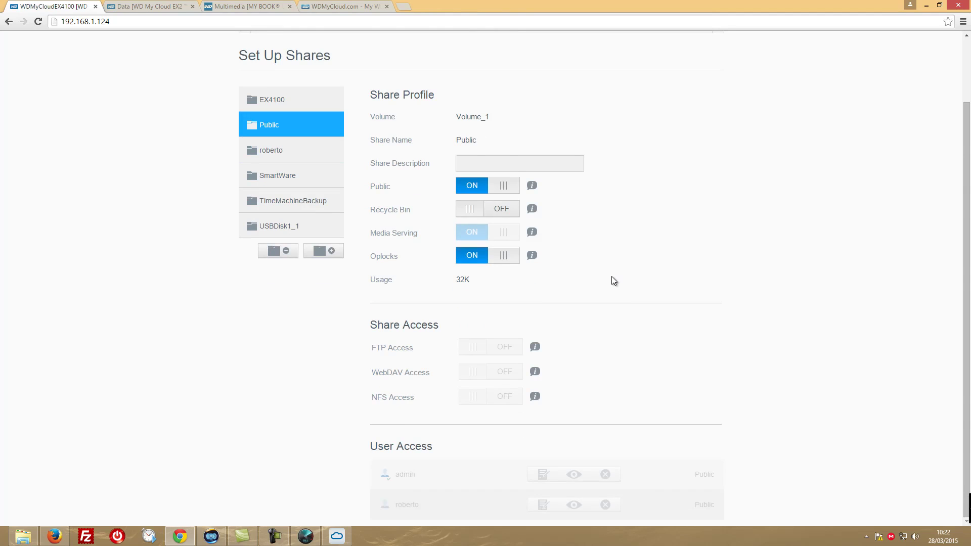
{"action": "scroll", "coordinate": [613, 280], "scroll_direction": "up", "scroll_amount": 2}
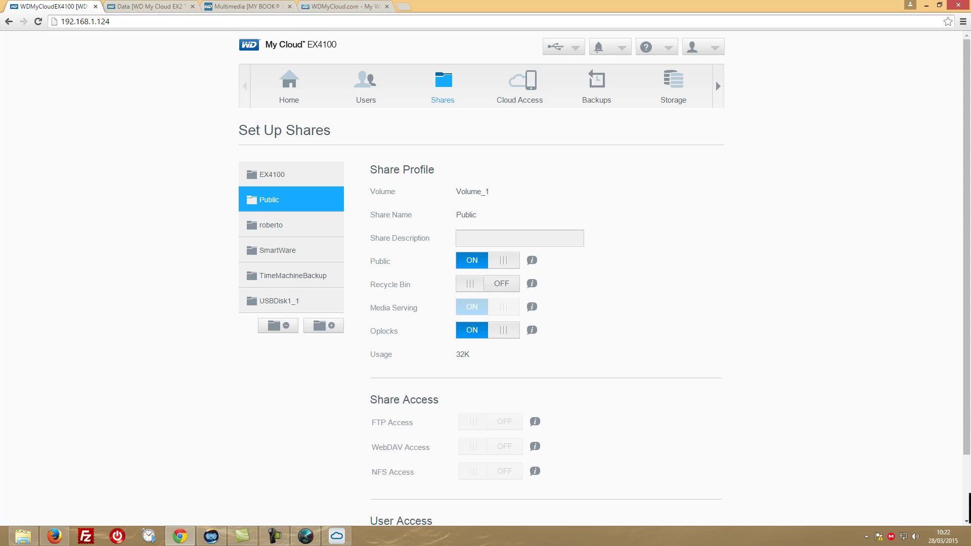
Step: Bring up the Disk Speed Test window, run and stop a write and read speed test, and move the window out of view
{"action": "left_click_drag", "start_coordinate": [0, 55], "coordinate": [452, 54]}
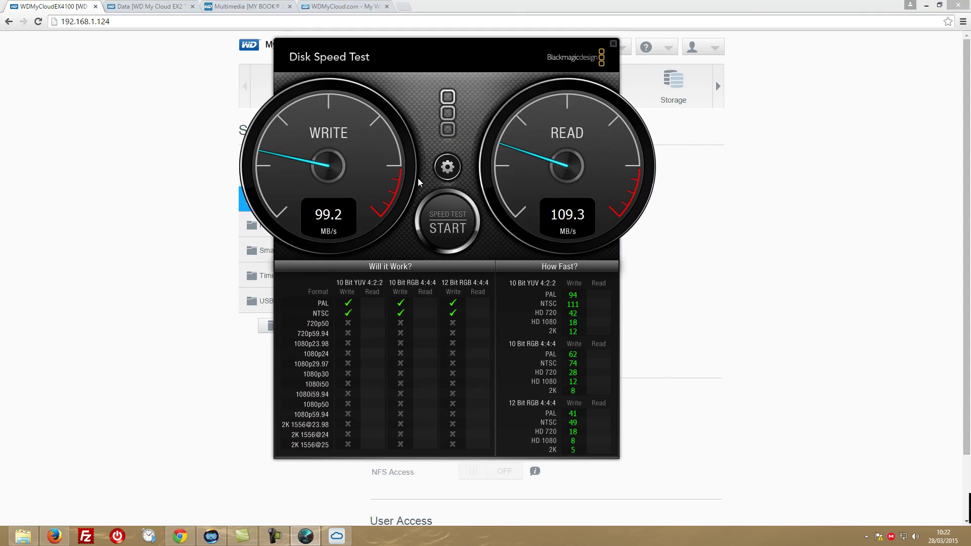
{"action": "left_click", "coordinate": [451, 223]}
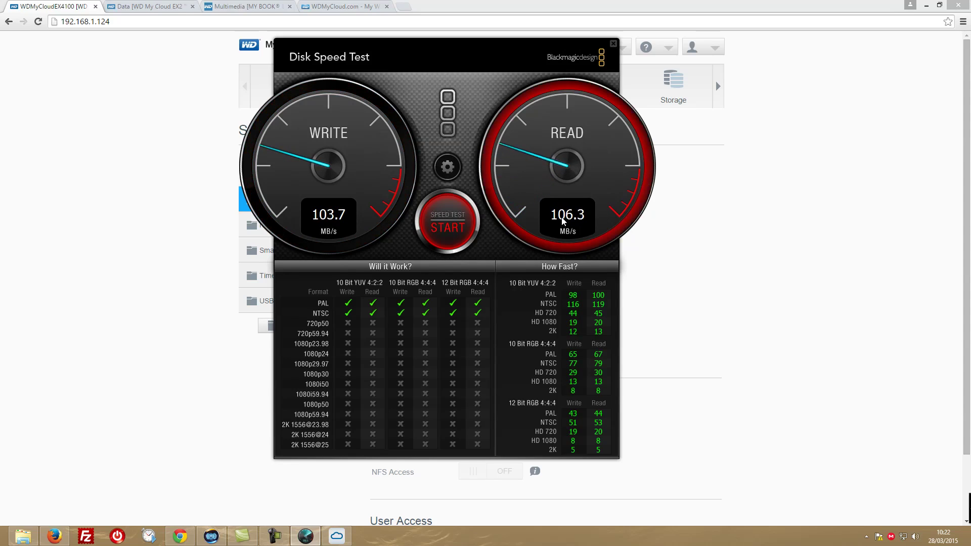
{"action": "left_click", "coordinate": [442, 208]}
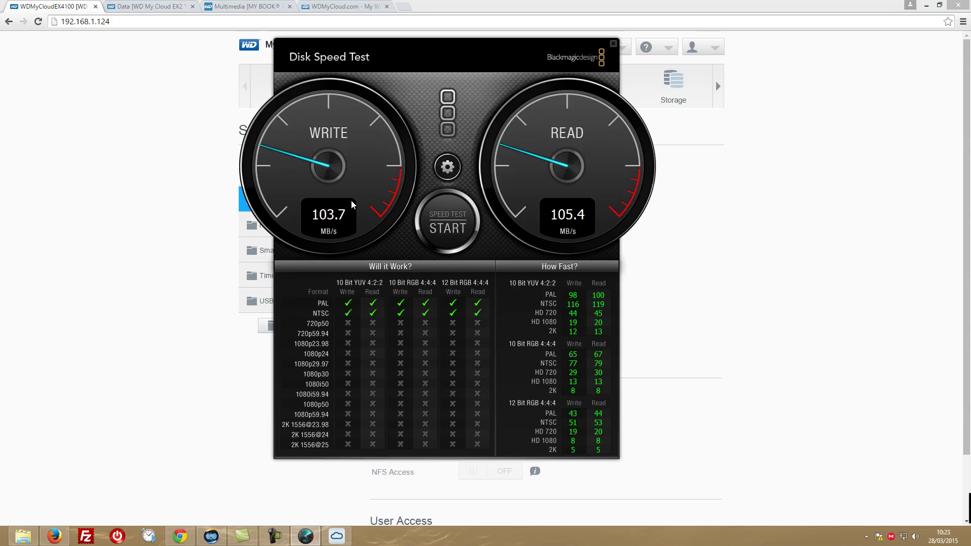
{"action": "left_click_drag", "start_coordinate": [494, 58], "coordinate": [221, 59]}
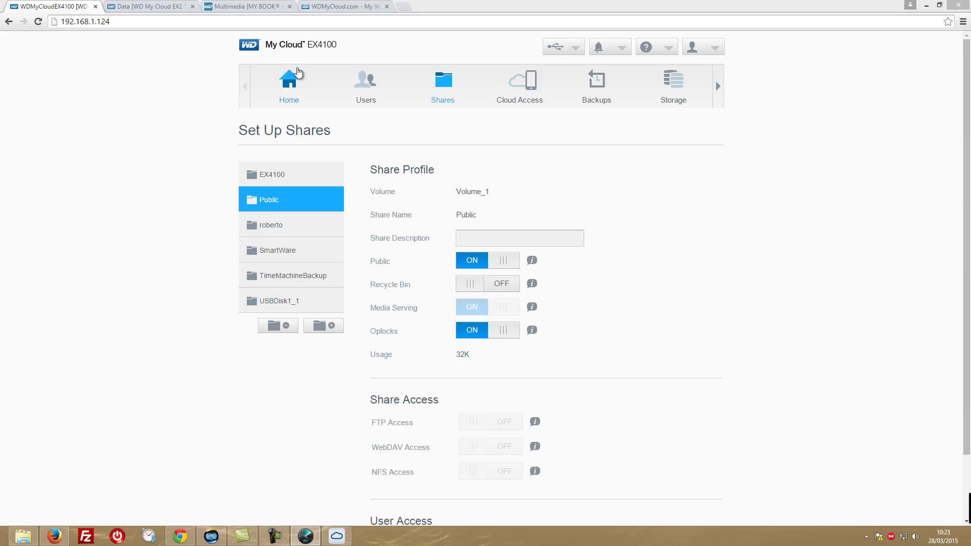
Step: Review the EX4100's Home, Users and Shares pages, and view the WDMYCLOUDEX4100 folders in File Explorer before minimizing it
{"action": "left_click", "coordinate": [316, 79]}
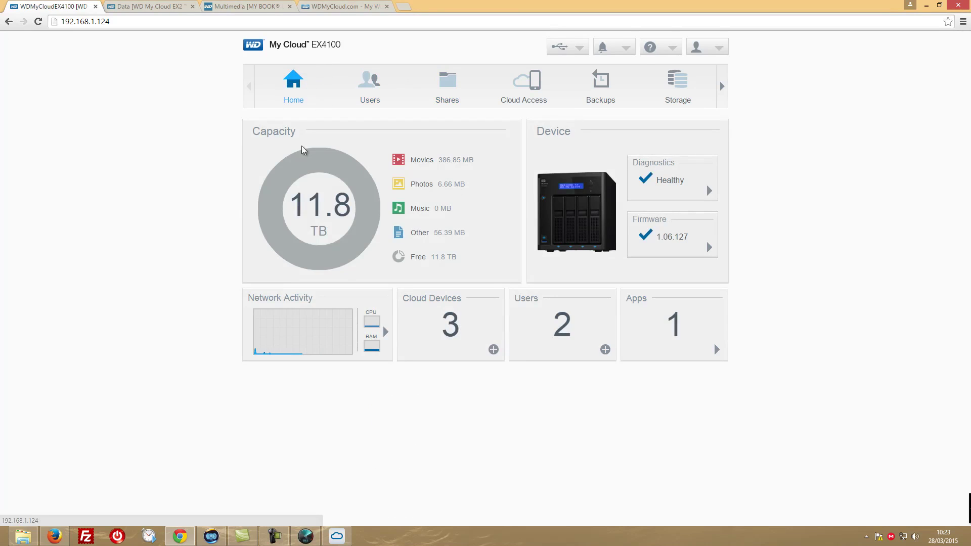
{"action": "left_click", "coordinate": [370, 80]}
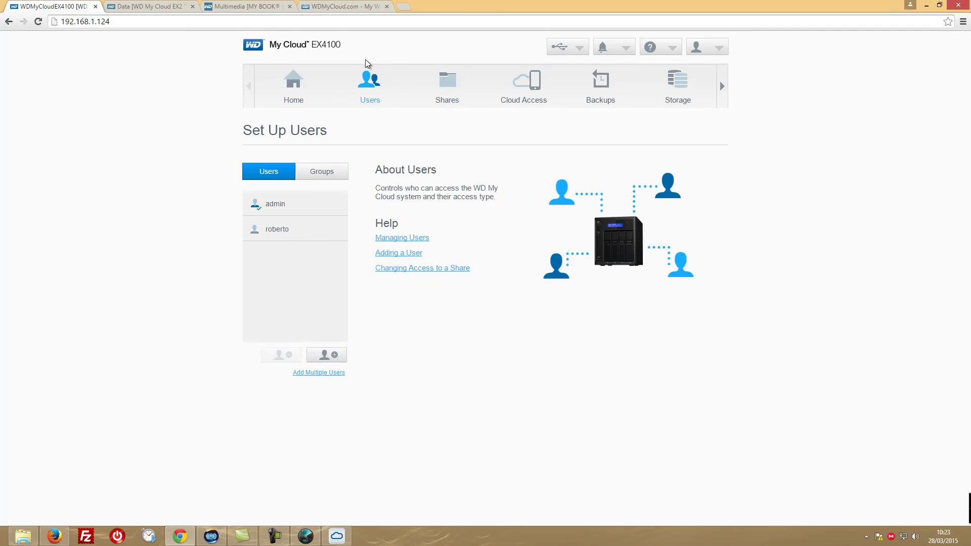
{"action": "left_click", "coordinate": [443, 84]}
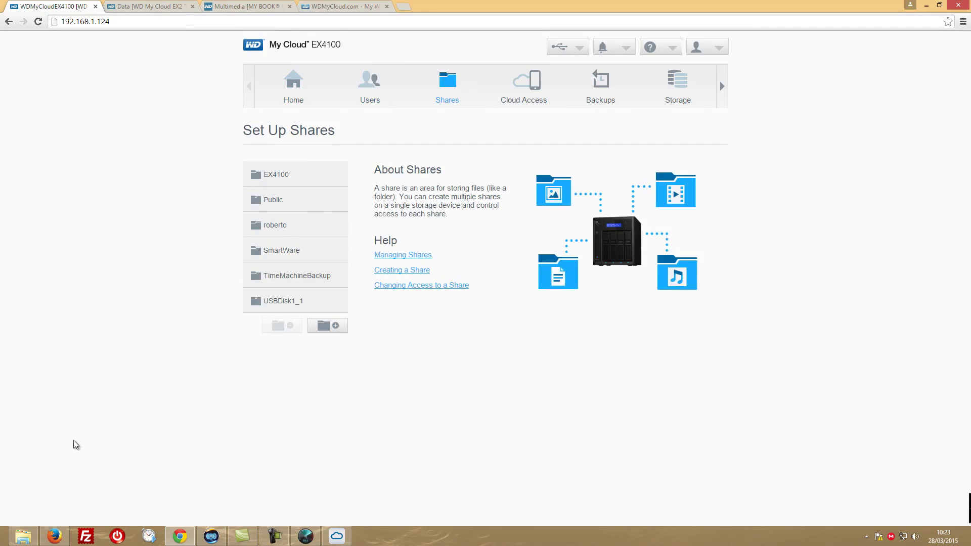
{"action": "left_click", "coordinate": [23, 536]}
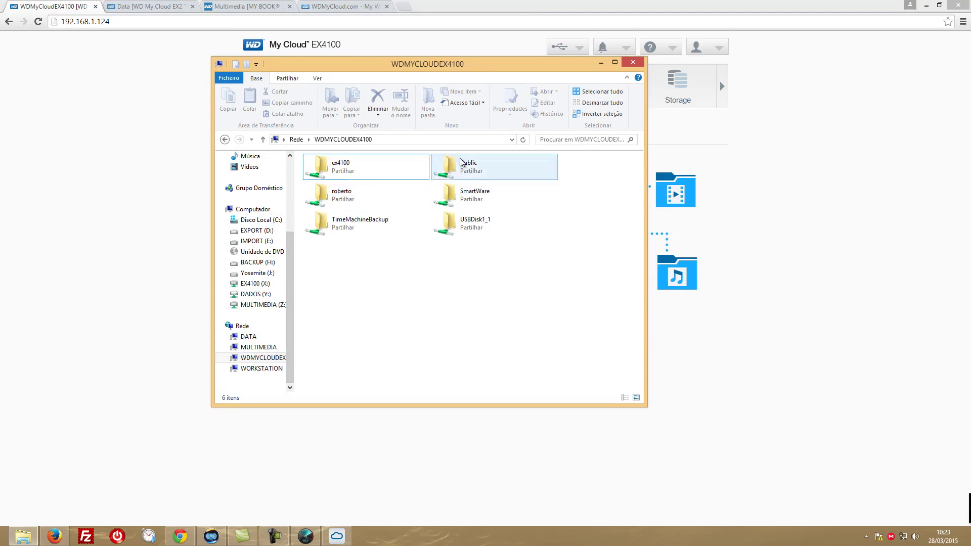
{"action": "left_click", "coordinate": [601, 62]}
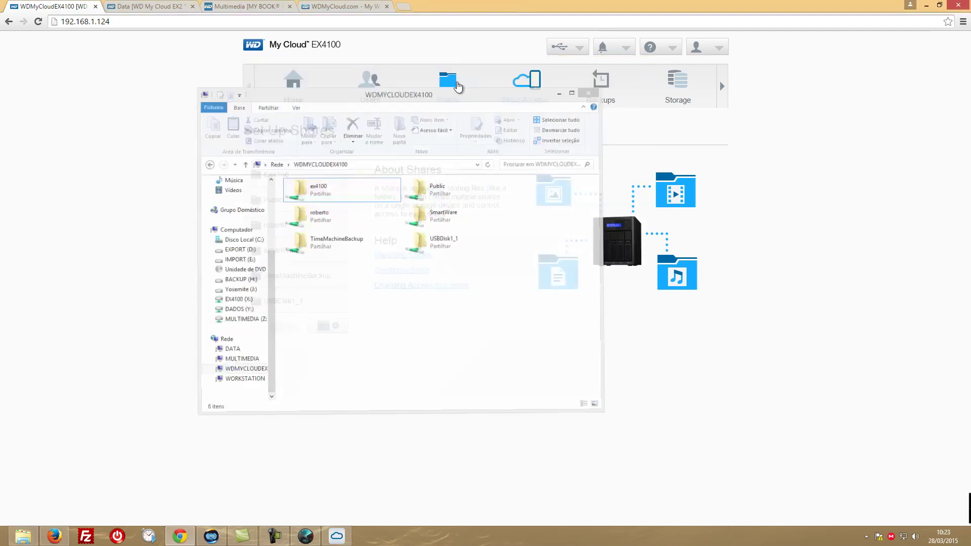
Step: Review the EX4100 dashboard's Cloud Access page, USB backup jobs and RAID storage profile
{"action": "left_click", "coordinate": [524, 90]}
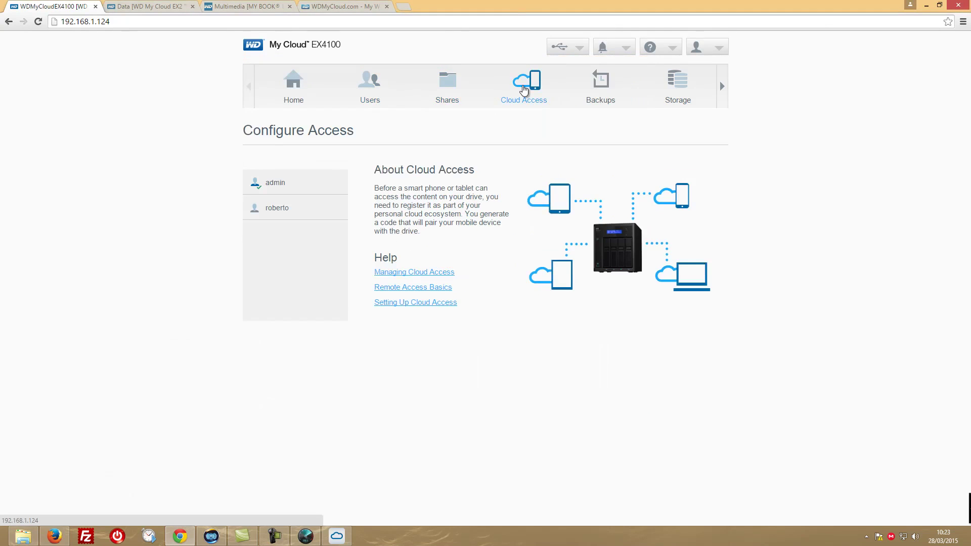
{"action": "left_click", "coordinate": [605, 83]}
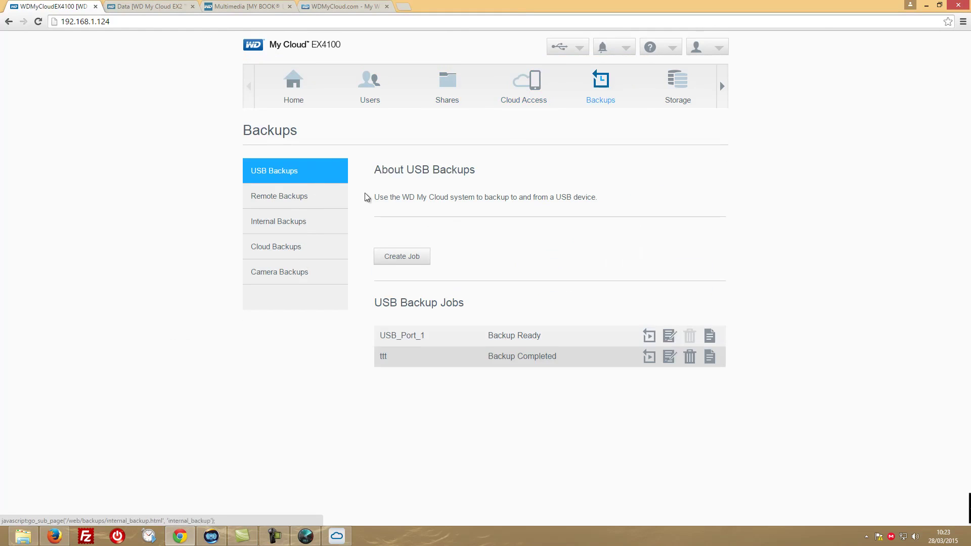
{"action": "left_click", "coordinate": [678, 84]}
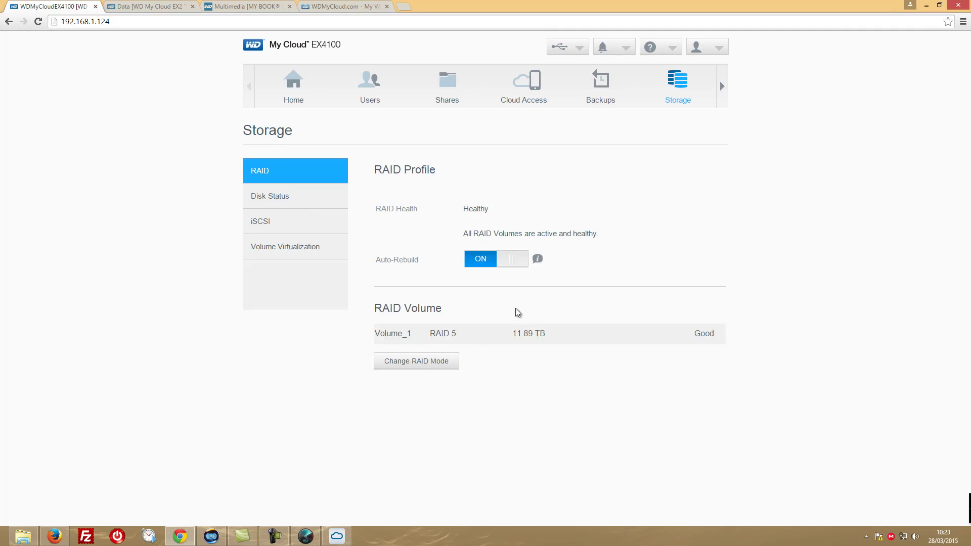
Step: View the EX4100's Apps page, and open and dismiss the Add an App dialog
{"action": "left_click", "coordinate": [722, 87]}
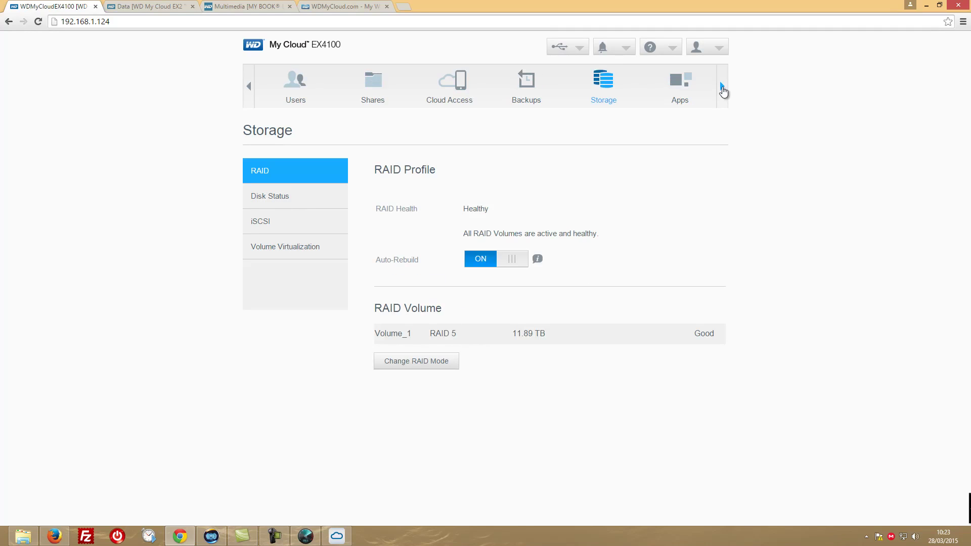
{"action": "left_click", "coordinate": [678, 84]}
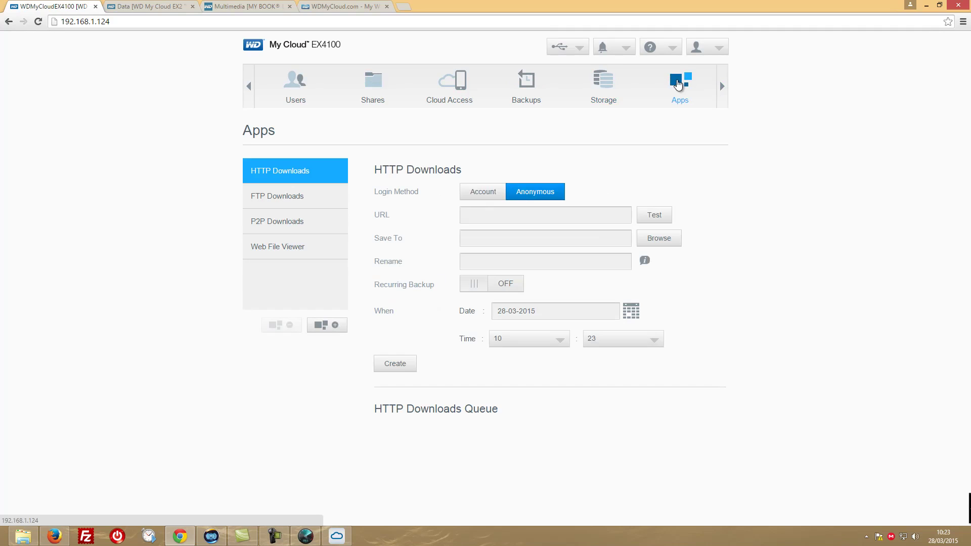
{"action": "left_click", "coordinate": [332, 327]}
{"action": "left_click", "coordinate": [365, 343]}
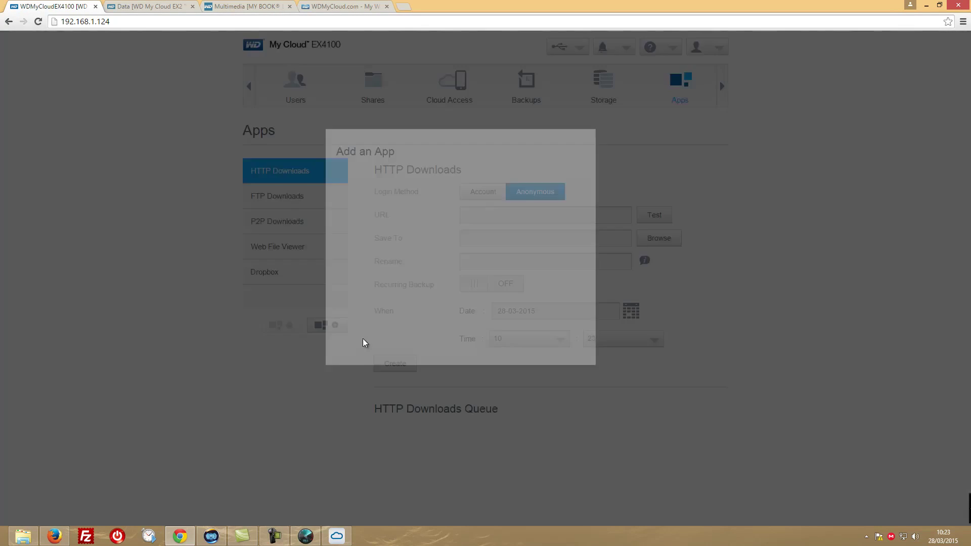
Step: Review the EX4100's General settings, covering device profile, language and clock, and cloud access
{"action": "left_click", "coordinate": [721, 87]}
{"action": "left_click", "coordinate": [670, 84]}
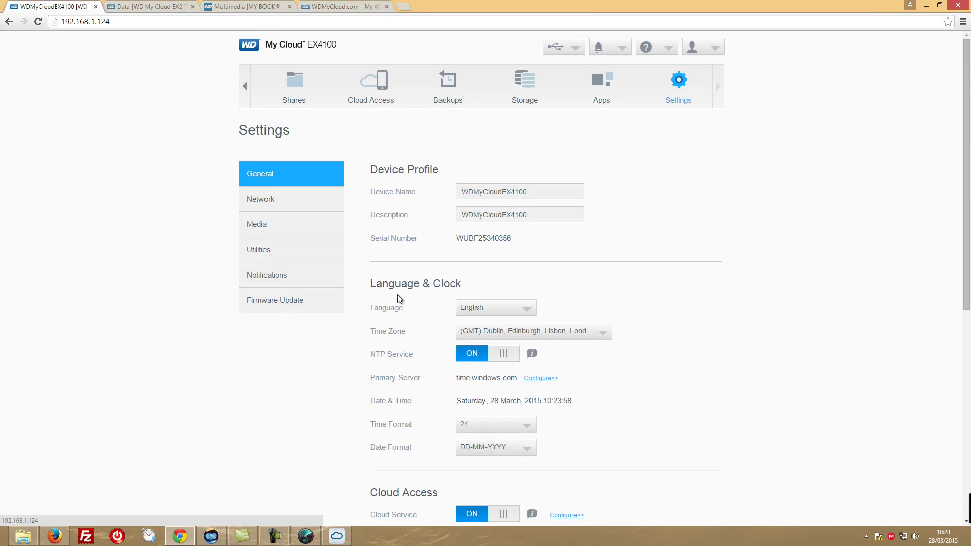
{"action": "scroll", "coordinate": [426, 267], "scroll_direction": "down", "scroll_amount": 3}
{"action": "scroll", "coordinate": [426, 267], "scroll_direction": "up", "scroll_amount": 3}
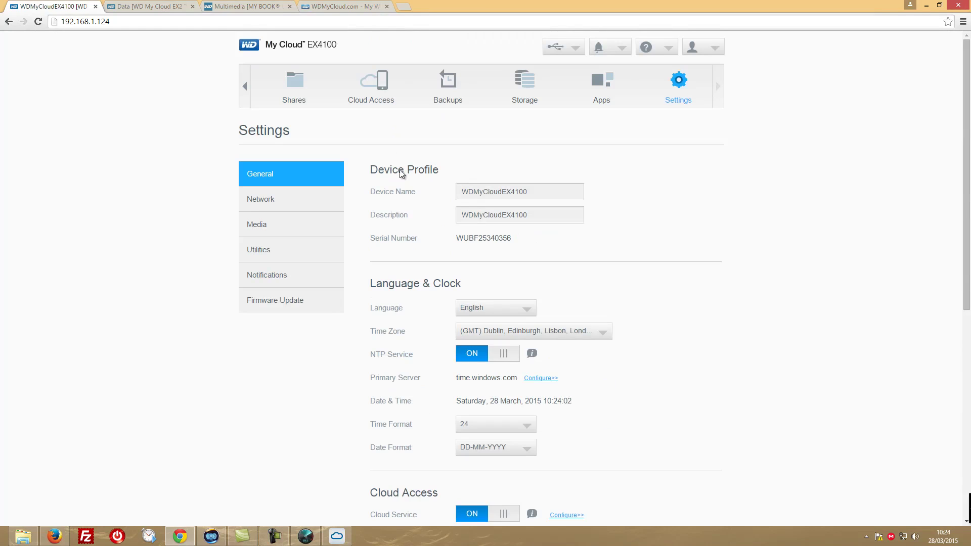
Step: Minimize and restore the browser, and return to the Home page of the EX4100 dashboard
{"action": "left_click", "coordinate": [245, 87]}
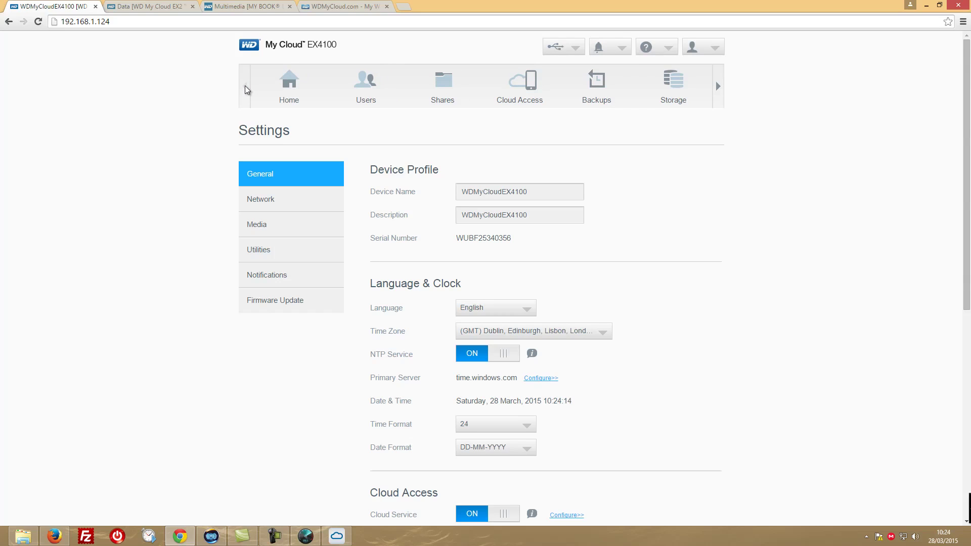
{"action": "left_click", "coordinate": [926, 5]}
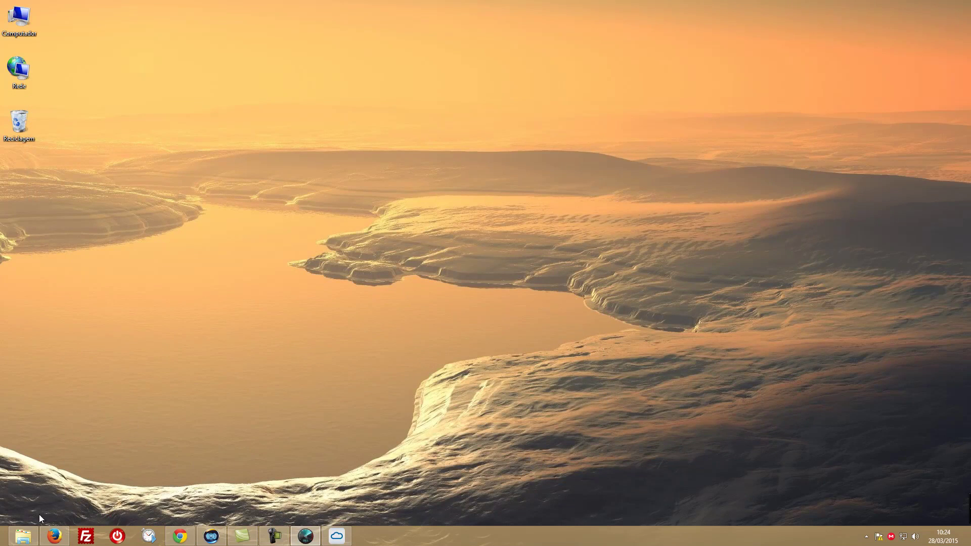
{"action": "left_click", "coordinate": [180, 536]}
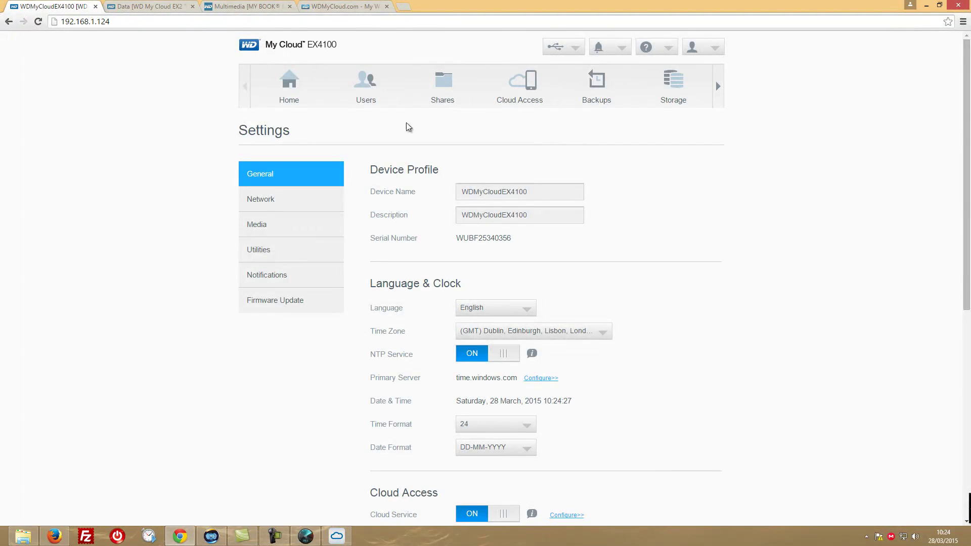
{"action": "left_click", "coordinate": [365, 83]}
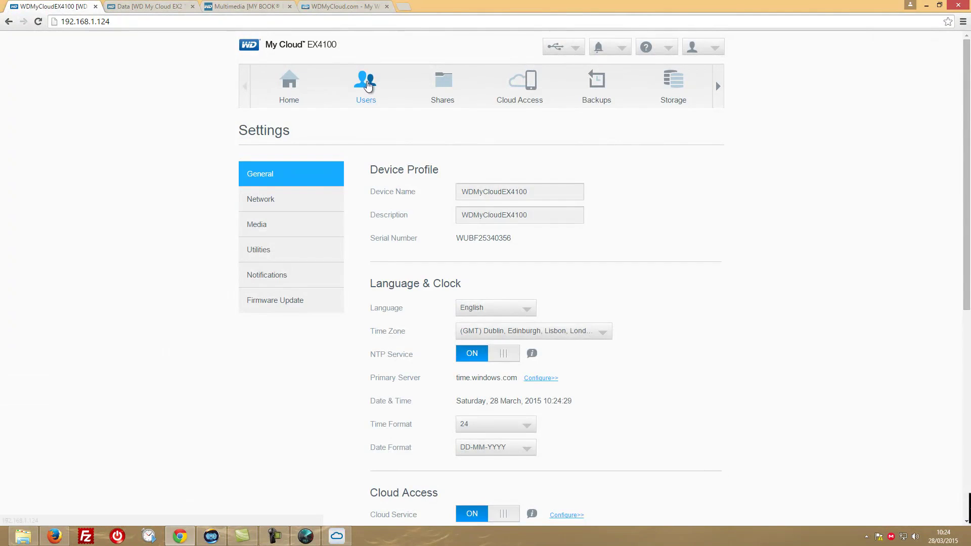
{"action": "left_click", "coordinate": [420, 84]}
{"action": "left_click", "coordinate": [296, 84]}
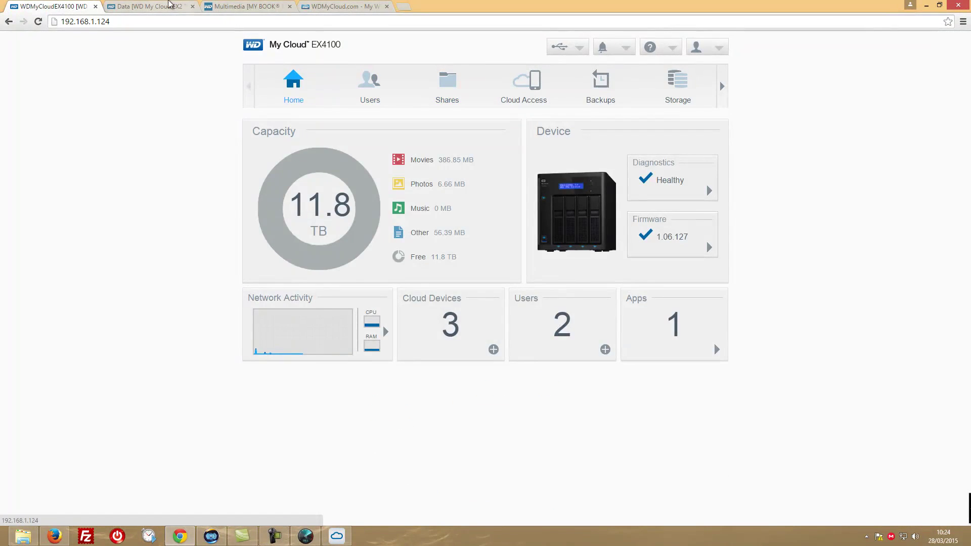
Step: Compare the EX4100 dashboard with the My Cloud EX2 and My Book Live dashboards and the WDMyCloud.com device list
{"action": "left_click", "coordinate": [172, 6]}
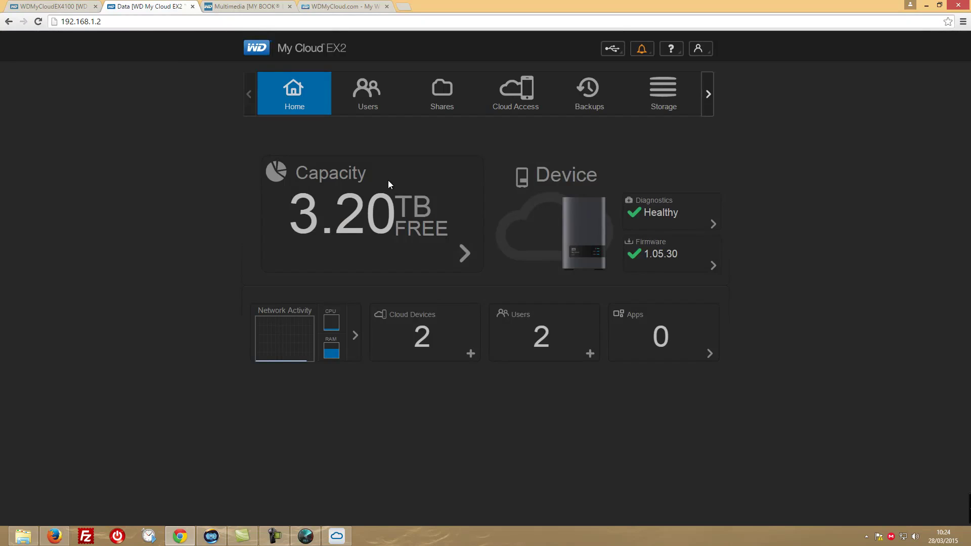
{"action": "left_click", "coordinate": [77, 6]}
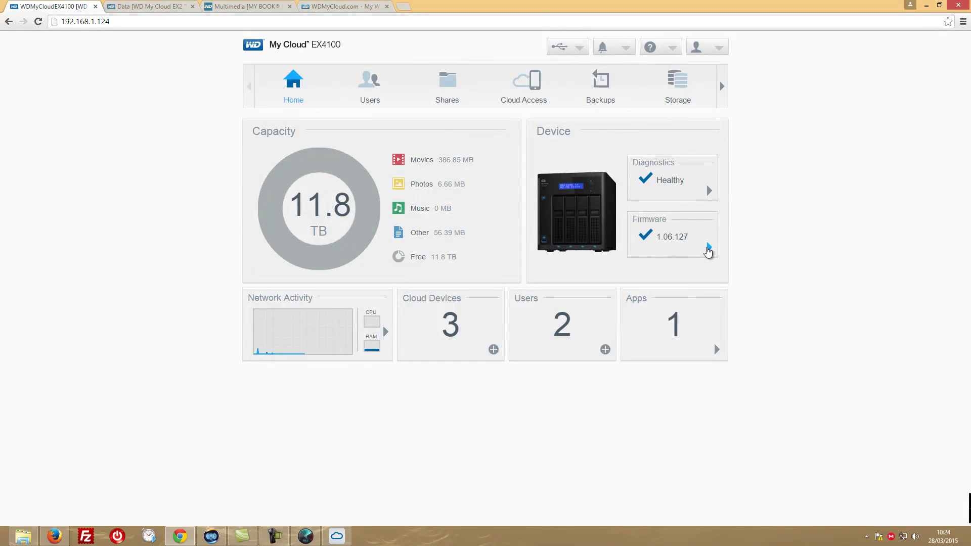
{"action": "left_click", "coordinate": [318, 6]}
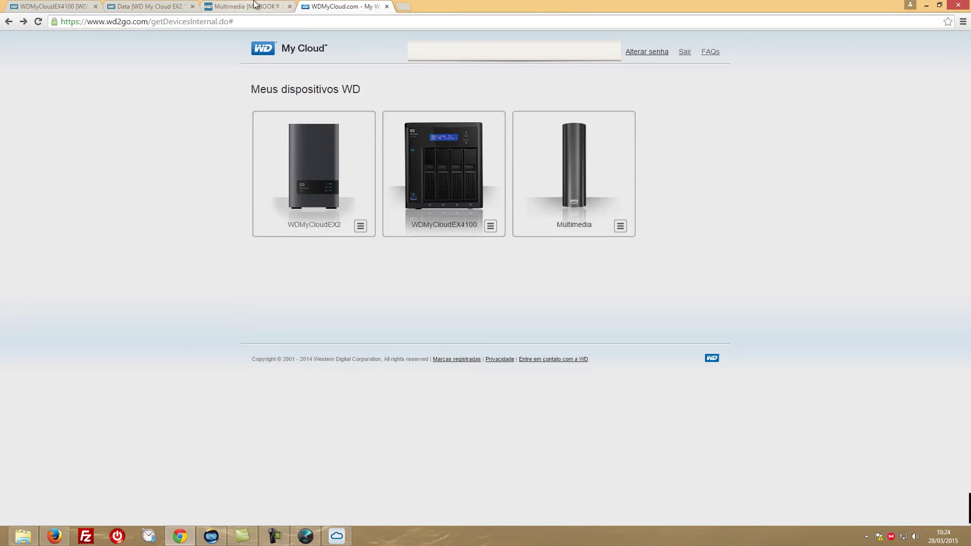
{"action": "left_click", "coordinate": [254, 5]}
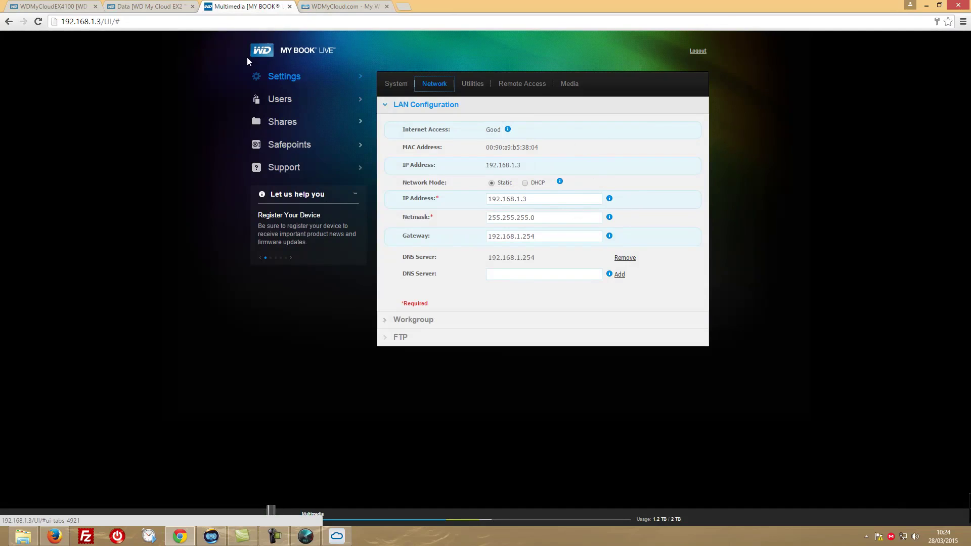
{"action": "left_click", "coordinate": [147, 6]}
{"action": "left_click", "coordinate": [55, 7]}
{"action": "left_click", "coordinate": [145, 6]}
{"action": "left_click", "coordinate": [60, 8]}
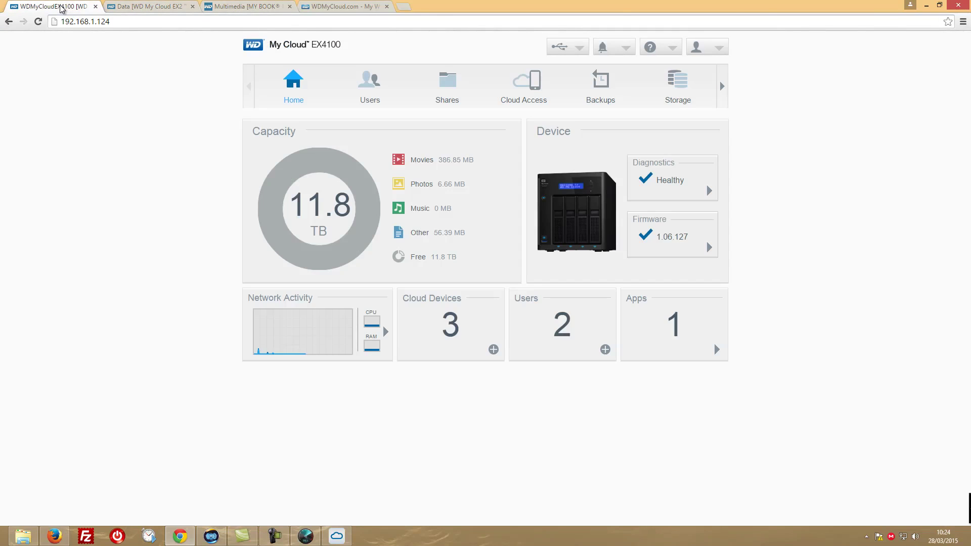
Step: Minimize the browser and bring the WD My Cloud desktop app into view to show the EX4100 shares
{"action": "left_click", "coordinate": [926, 5]}
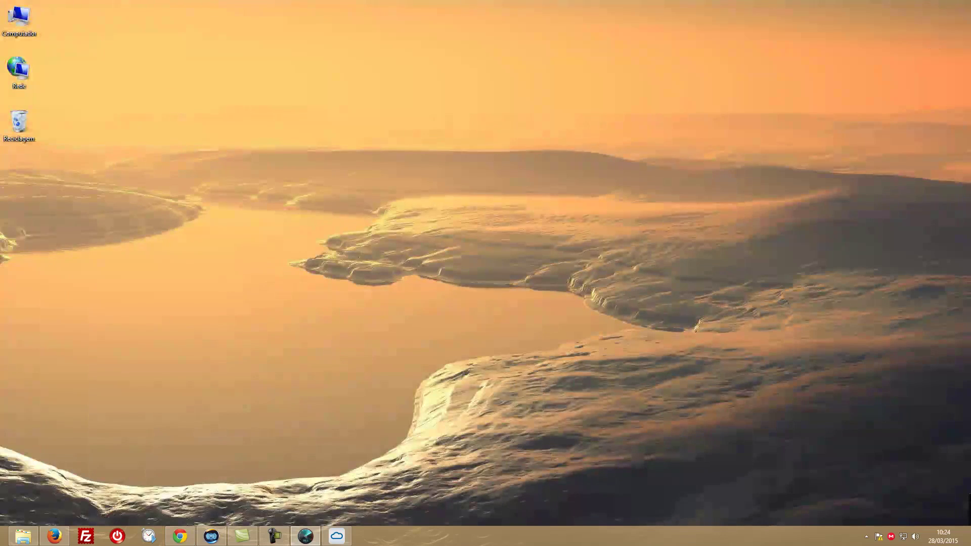
{"action": "left_click_drag", "start_coordinate": [918, 61], "coordinate": [502, 64]}
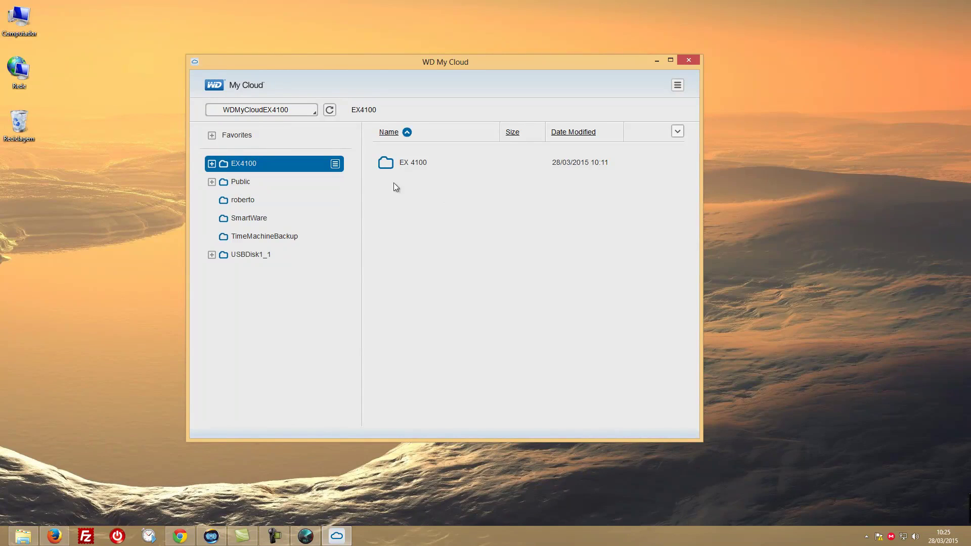
Step: Switch to File Explorer to view the WDMYCLOUDEX4100 folders and the Computador drive overview, and minimize its window
{"action": "left_click", "coordinate": [22, 536]}
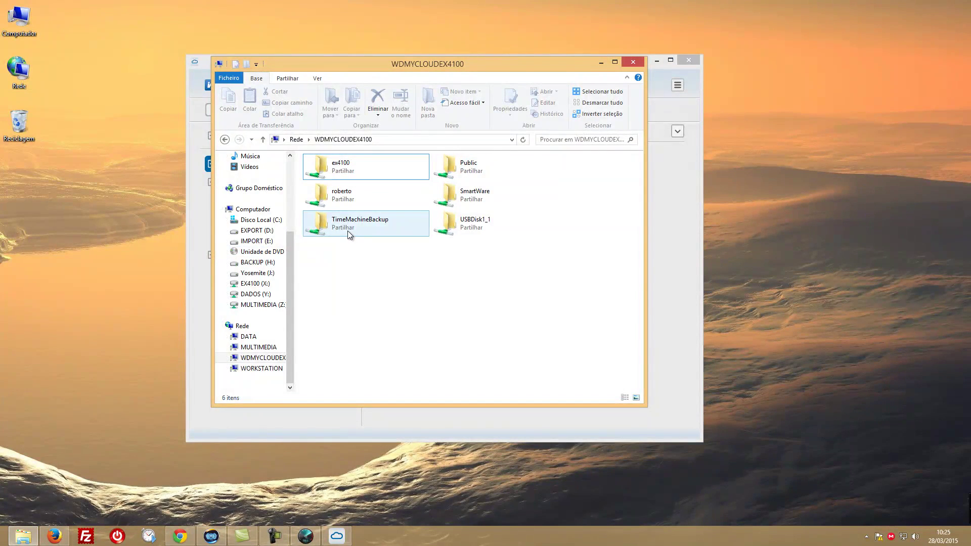
{"action": "left_click_drag", "start_coordinate": [288, 273], "coordinate": [292, 229]}
{"action": "left_click", "coordinate": [253, 272]}
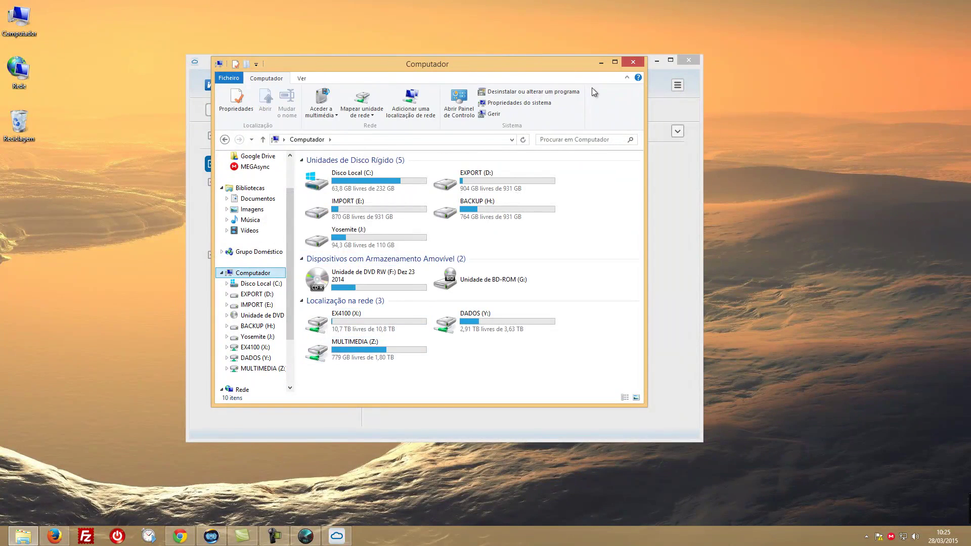
{"action": "left_click", "coordinate": [601, 63]}
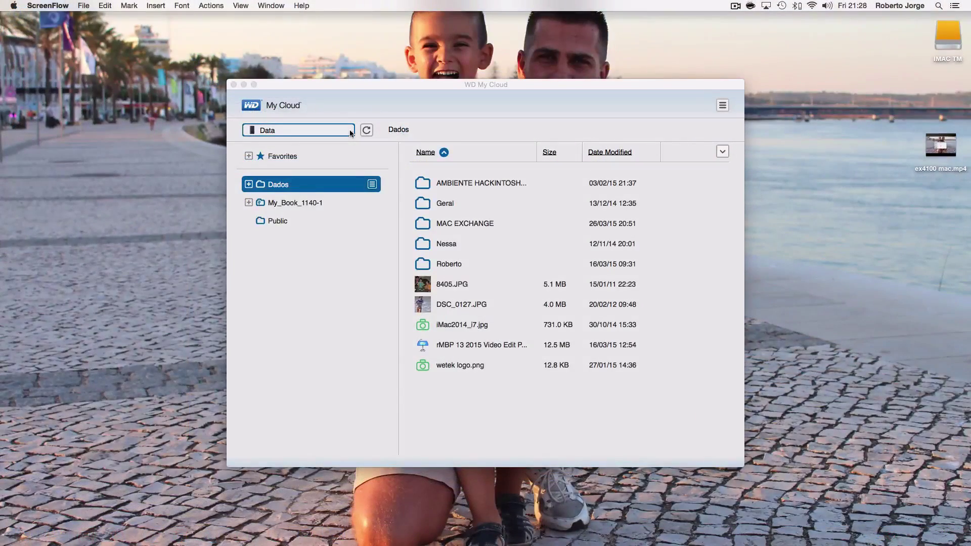
Step: In the WD My Cloud app on the Mac, select the WDMyCloudEX4100 device, expand the Public share and open the user's personal share
{"action": "left_click", "coordinate": [351, 133]}
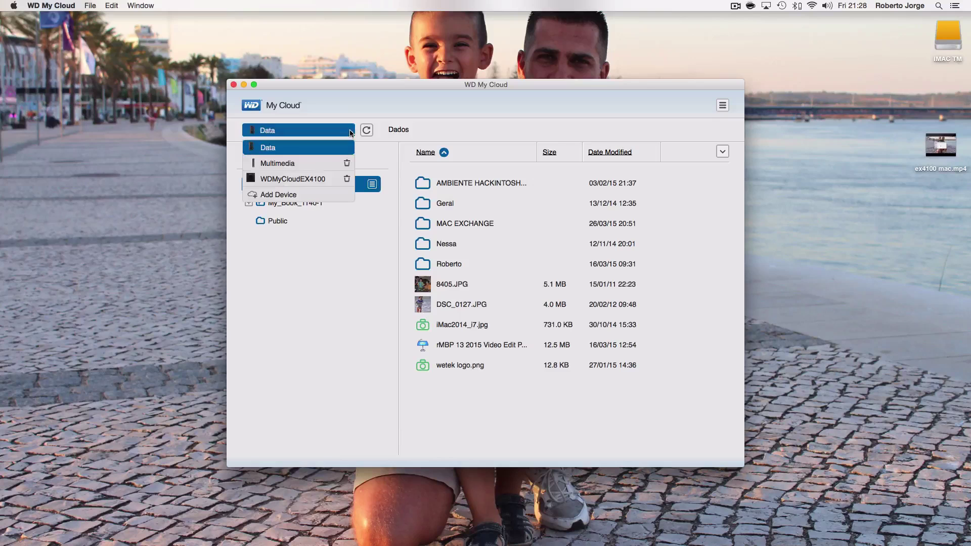
{"action": "left_click", "coordinate": [277, 179]}
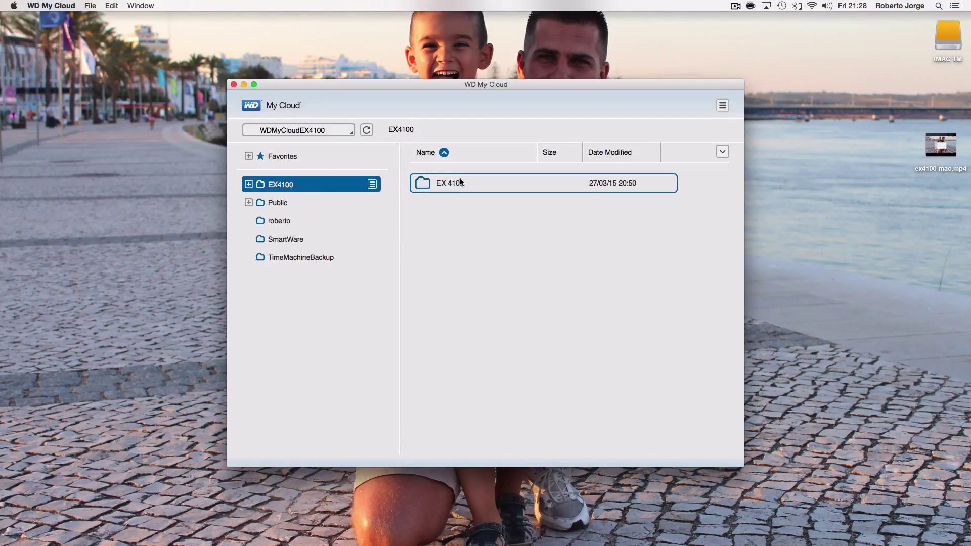
{"action": "left_click", "coordinate": [302, 202]}
{"action": "left_click", "coordinate": [289, 277]}
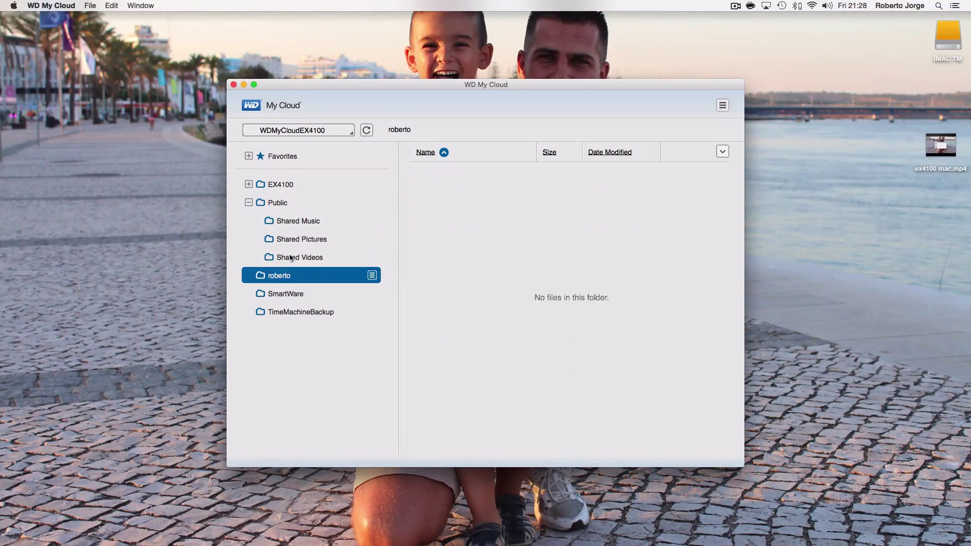
Step: Open the EX 4100 folder inside the EX4100 share and create a new folder in it named T
{"action": "left_click", "coordinate": [279, 185]}
{"action": "left_click", "coordinate": [447, 188]}
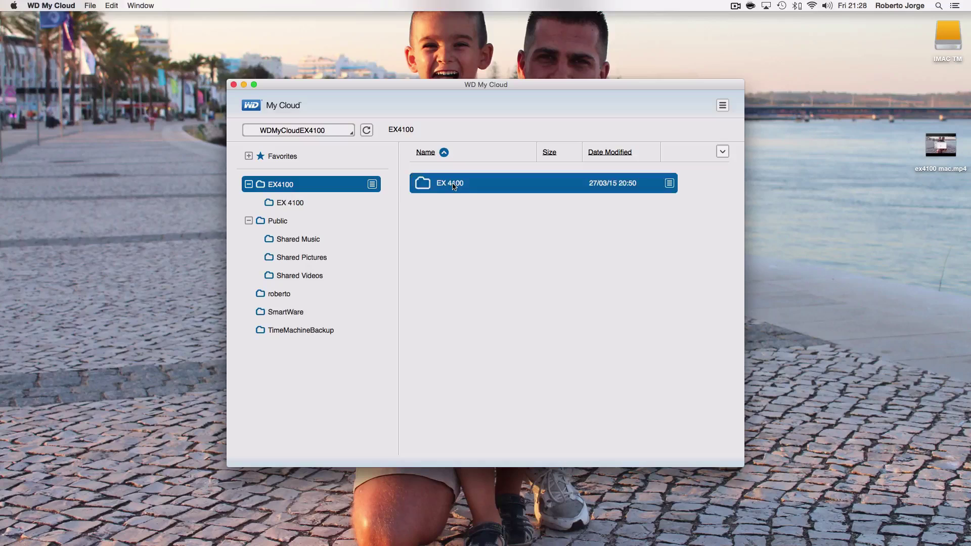
{"action": "double_click", "coordinate": [443, 185]}
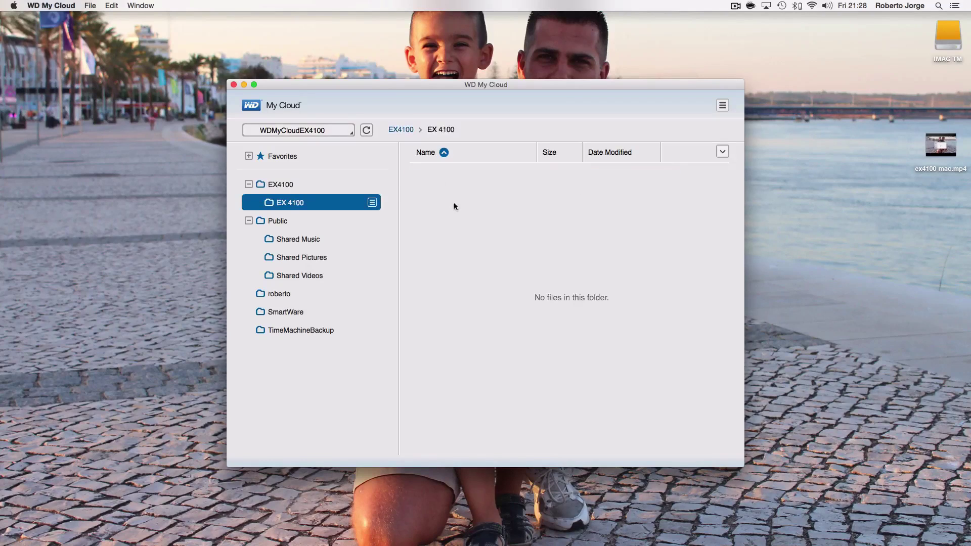
{"action": "right_click", "coordinate": [454, 203]}
{"action": "left_click", "coordinate": [436, 219]}
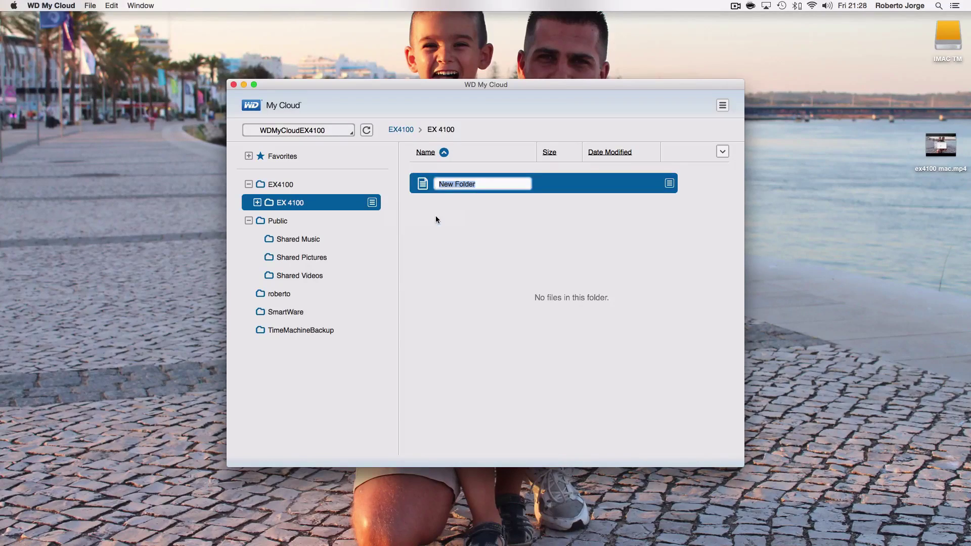
{"action": "type", "text": "T"}
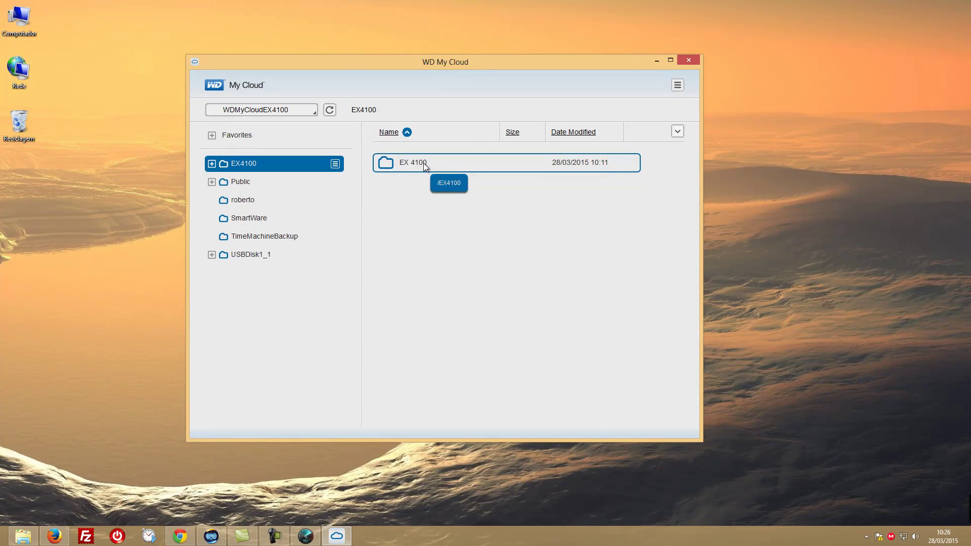
Step: In the WD My Cloud app on Windows, open the EX 4100 folder and copy PHOTO1.JPG to the desktop
{"action": "left_click", "coordinate": [429, 168]}
{"action": "double_click", "coordinate": [429, 166]}
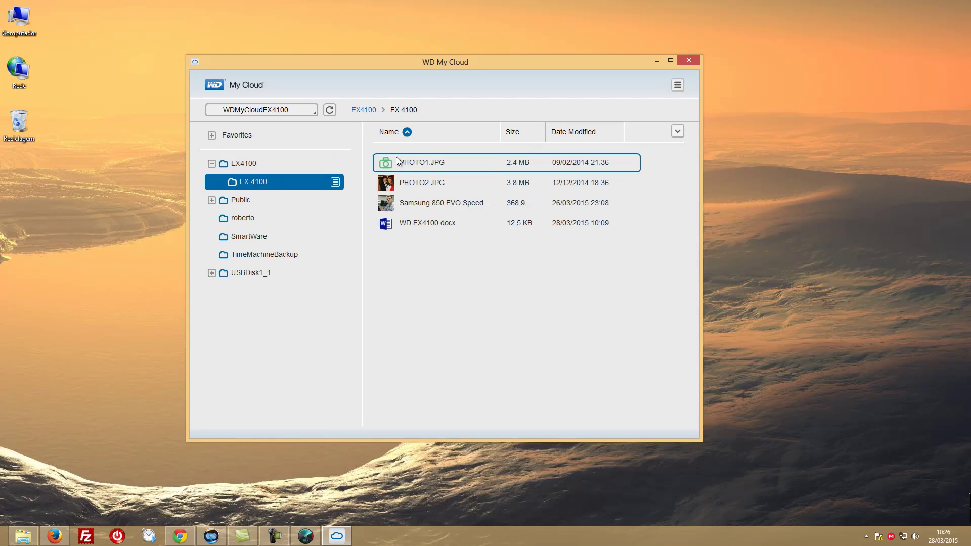
{"action": "mouse_move", "coordinate": [388, 163]}
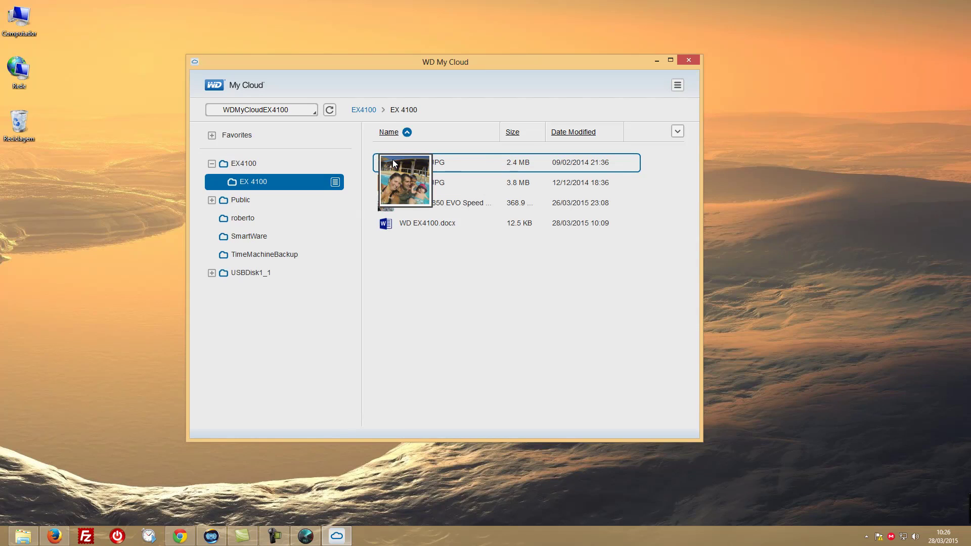
{"action": "left_click", "coordinate": [385, 163]}
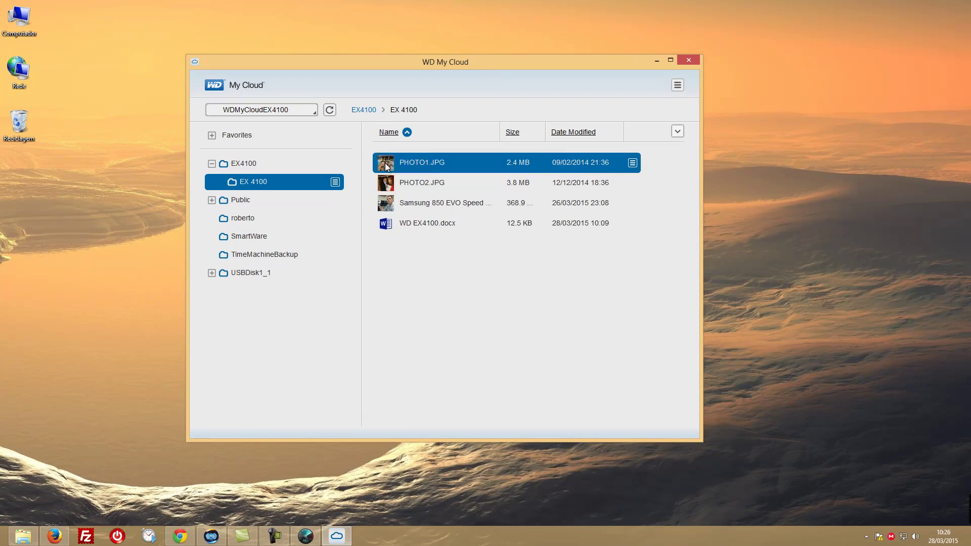
{"action": "left_click_drag", "start_coordinate": [385, 166], "coordinate": [93, 187]}
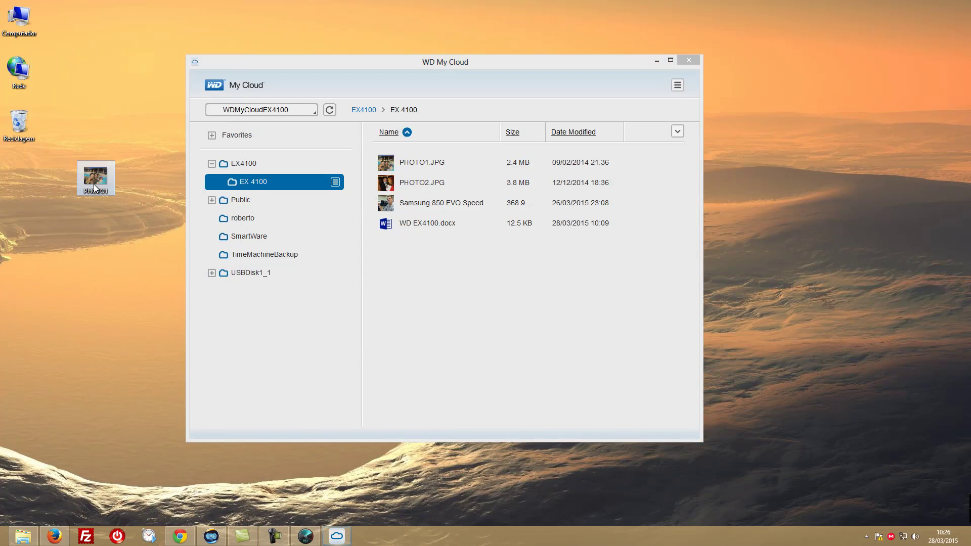
Step: Open the PHOTO1 copy on the desktop to view it, and delete that copy
{"action": "double_click", "coordinate": [102, 178]}
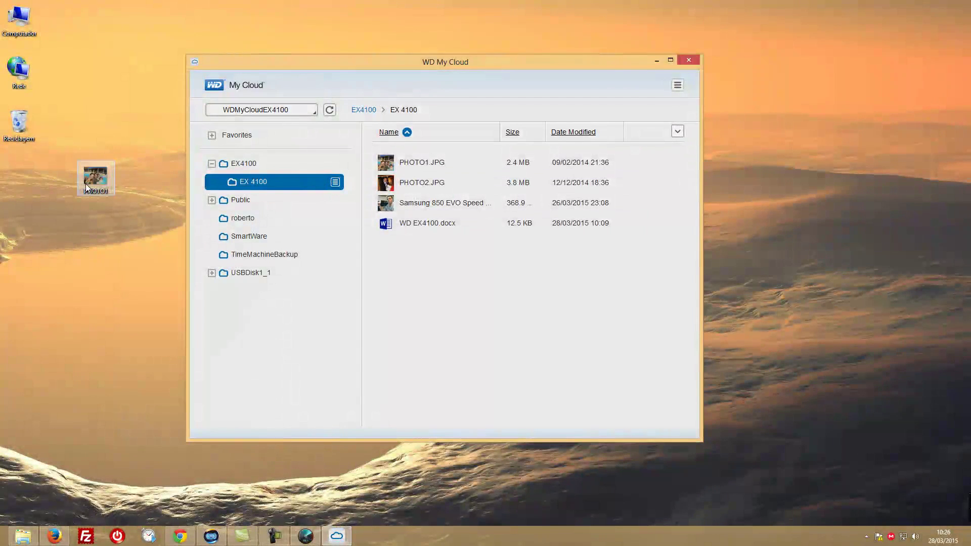
{"action": "right_click", "coordinate": [94, 178]}
{"action": "left_click", "coordinate": [126, 444]}
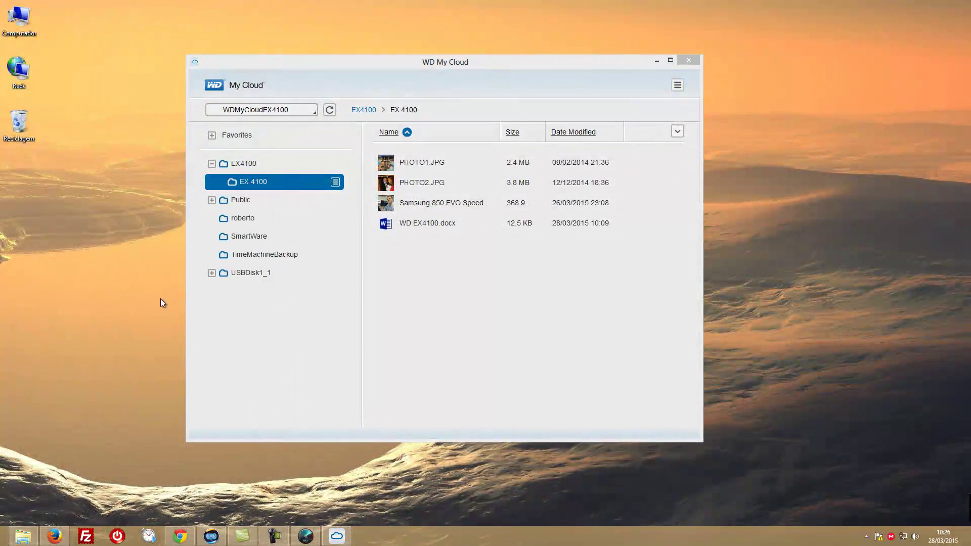
Step: View PHOTO1.JPG straight from the EX 4100 folder in the photo viewer and close the viewer
{"action": "double_click", "coordinate": [417, 162]}
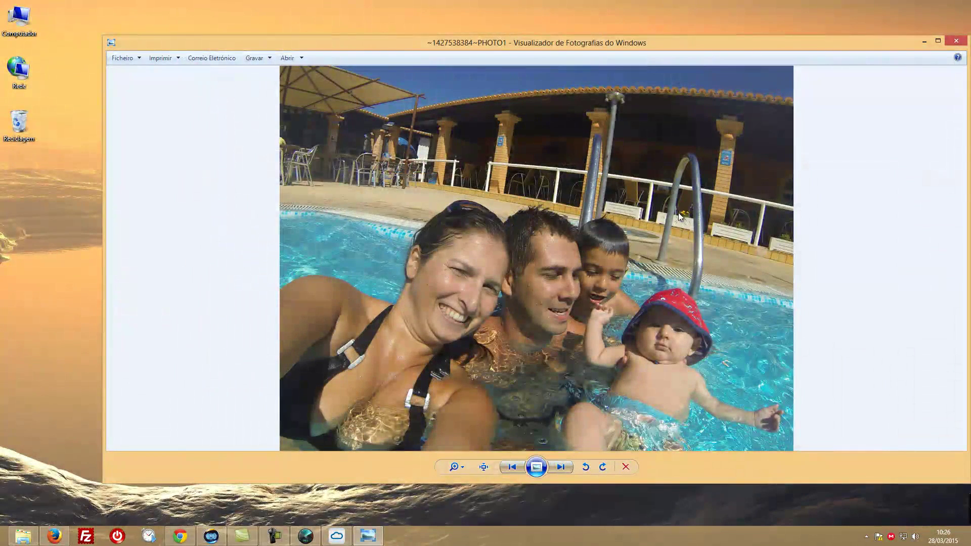
{"action": "left_click", "coordinate": [957, 42]}
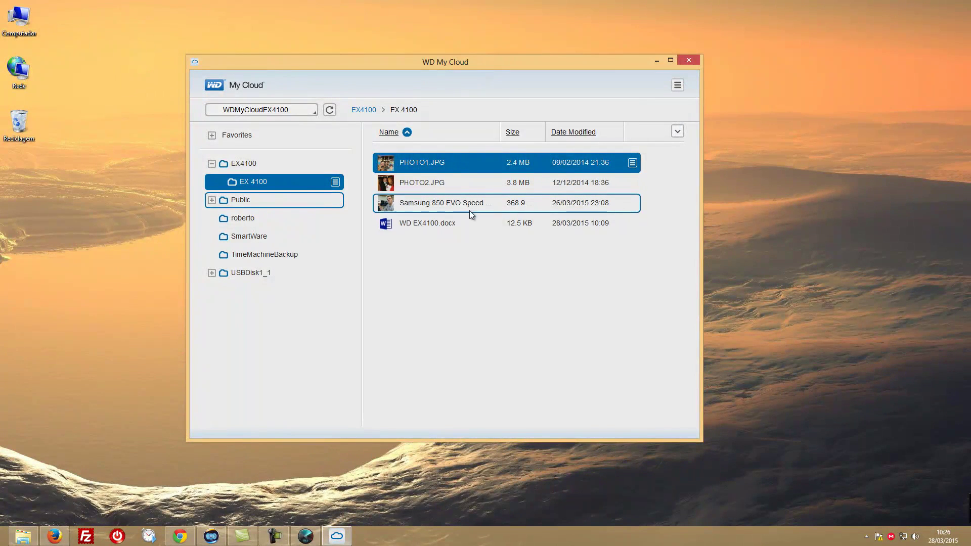
Step: Open WD EX4100.docx from the EX 4100 folder in Word, add the line "Testing 1 Video English" below the existing text, and save and close it
{"action": "double_click", "coordinate": [425, 226]}
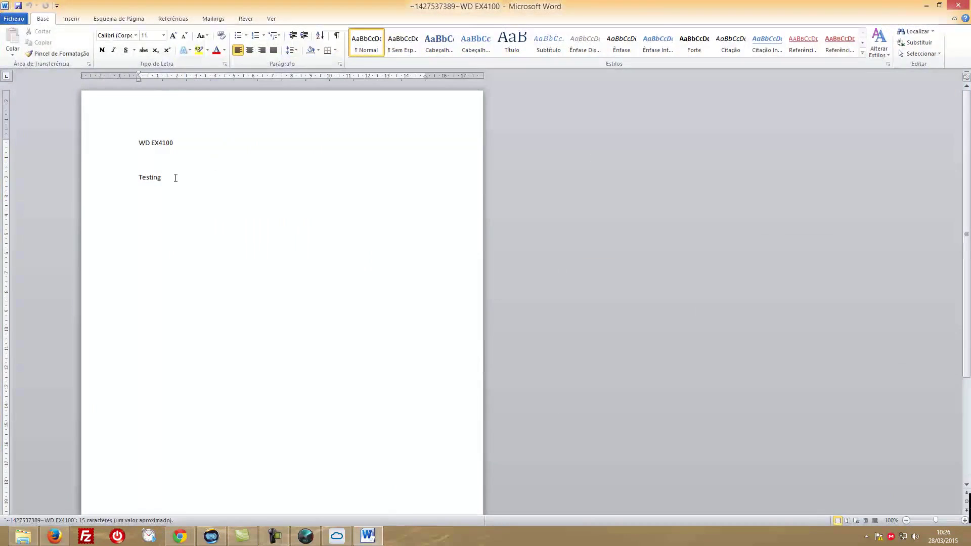
{"action": "left_click", "coordinate": [175, 176]}
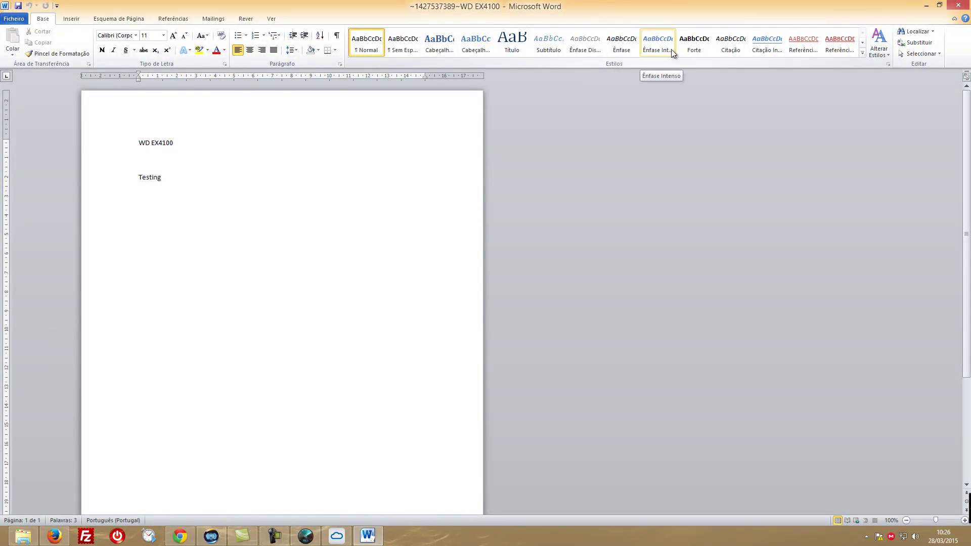
{"action": "key", "text": "Return"}
{"action": "key", "text": "Return"}
{"action": "type", "text": "Testing"}
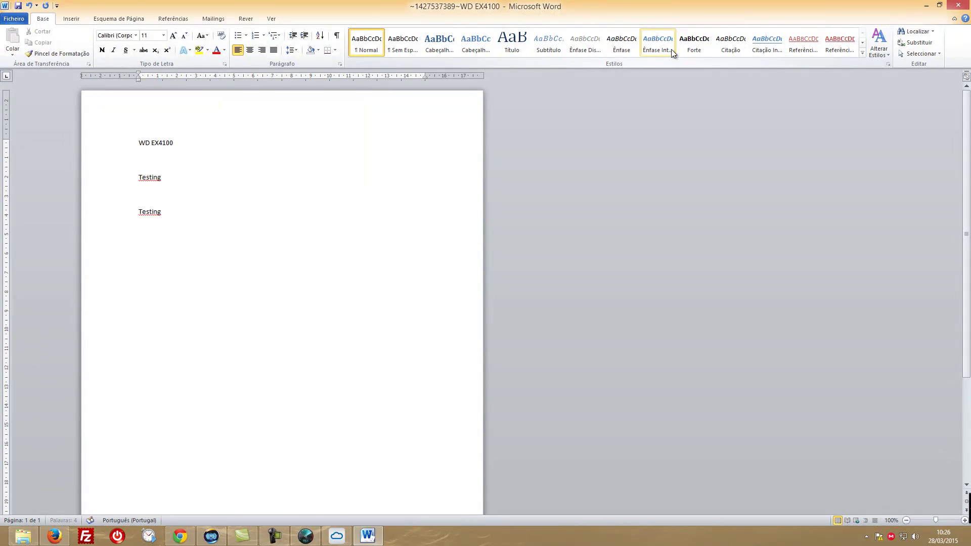
{"action": "type", "text": " 1 Video Engl"}
{"action": "key", "text": "Return"}
{"action": "left_click", "coordinate": [46, 5]}
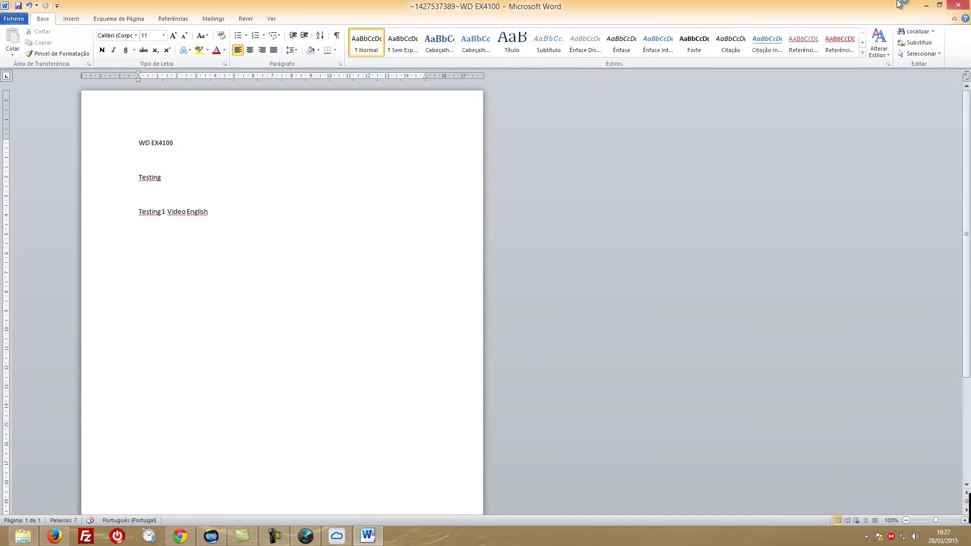
{"action": "left_click", "coordinate": [958, 5]}
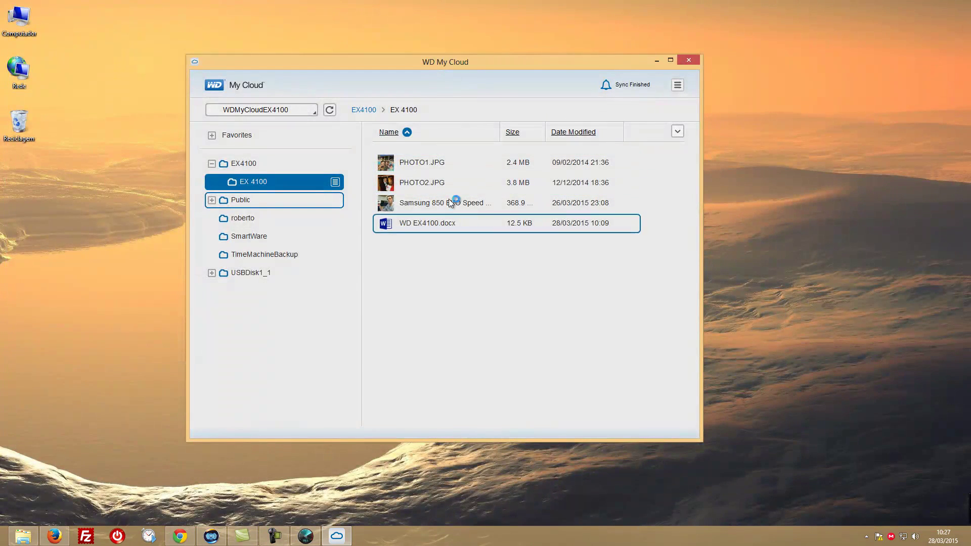
Step: Reopen WD EX4100.docx from the share to check the saved edit, and close Word
{"action": "double_click", "coordinate": [422, 223]}
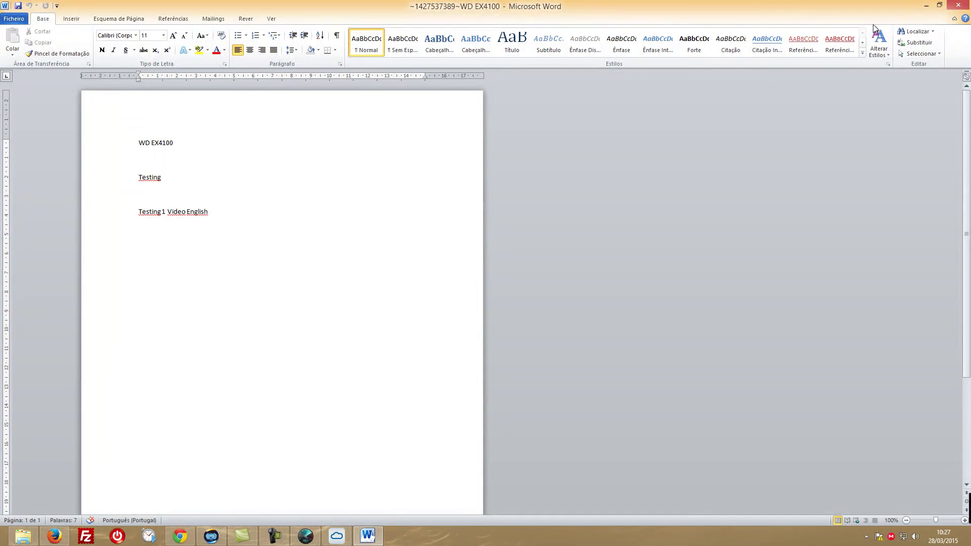
{"action": "left_click", "coordinate": [959, 5]}
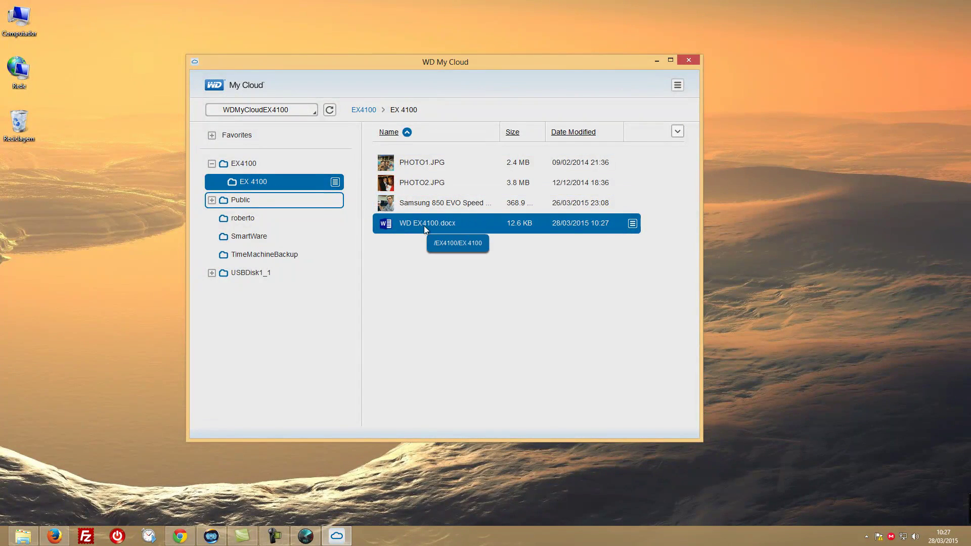
Step: Copy WD EX4100.docx from the share to the desktop and delete the desktop copy
{"action": "left_click_drag", "start_coordinate": [424, 222], "coordinate": [72, 220]}
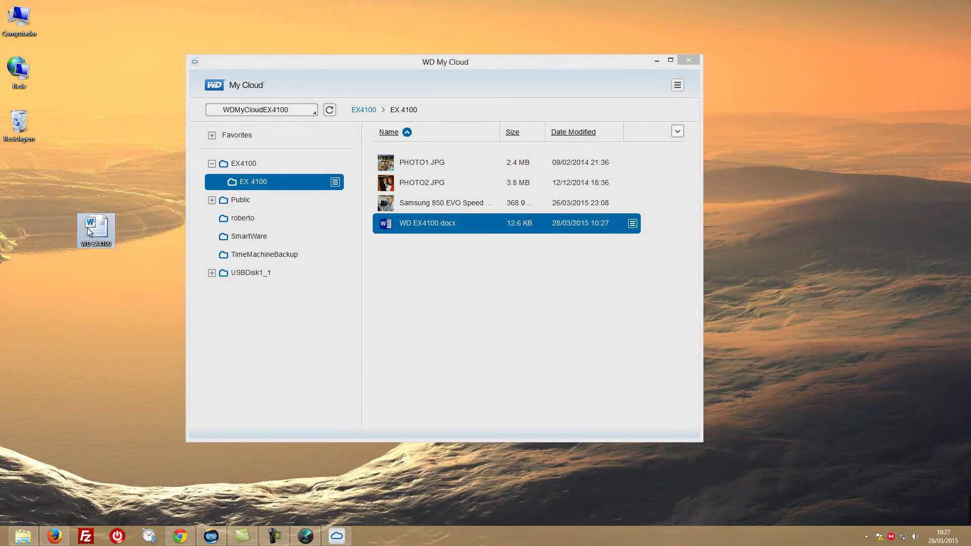
{"action": "right_click", "coordinate": [102, 228]}
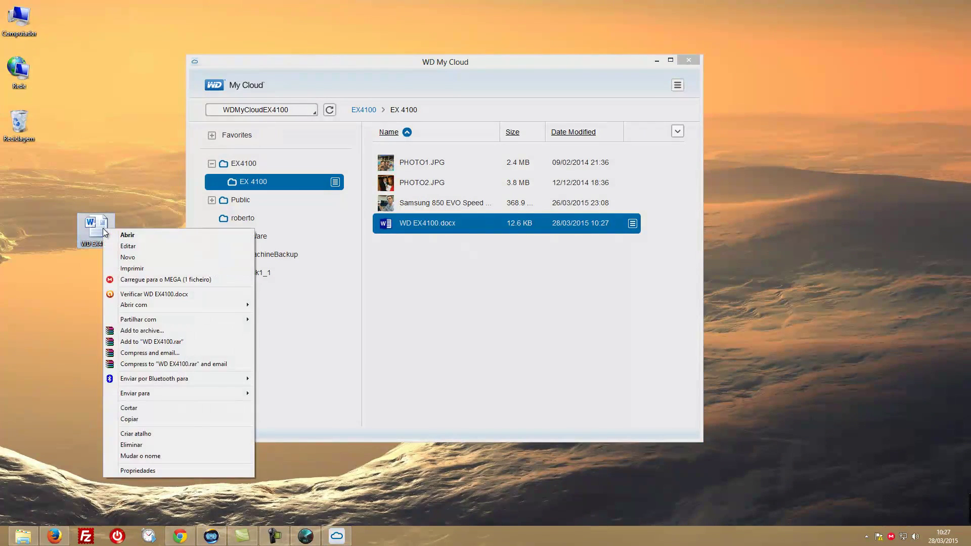
{"action": "left_click", "coordinate": [145, 445]}
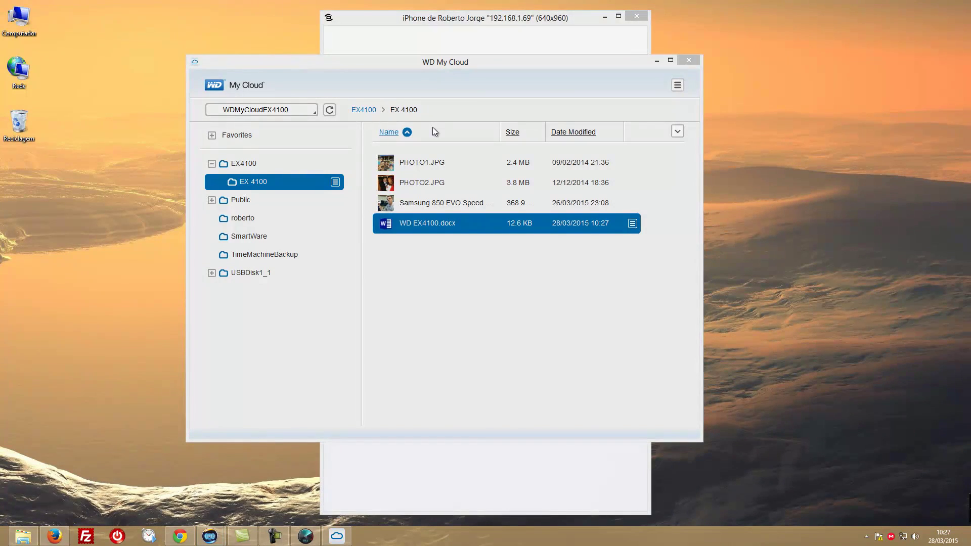
Step: Move the WD My Cloud window off this screen to uncover the mirrored iPhone display
{"action": "mouse_move", "coordinate": [432, 8]}
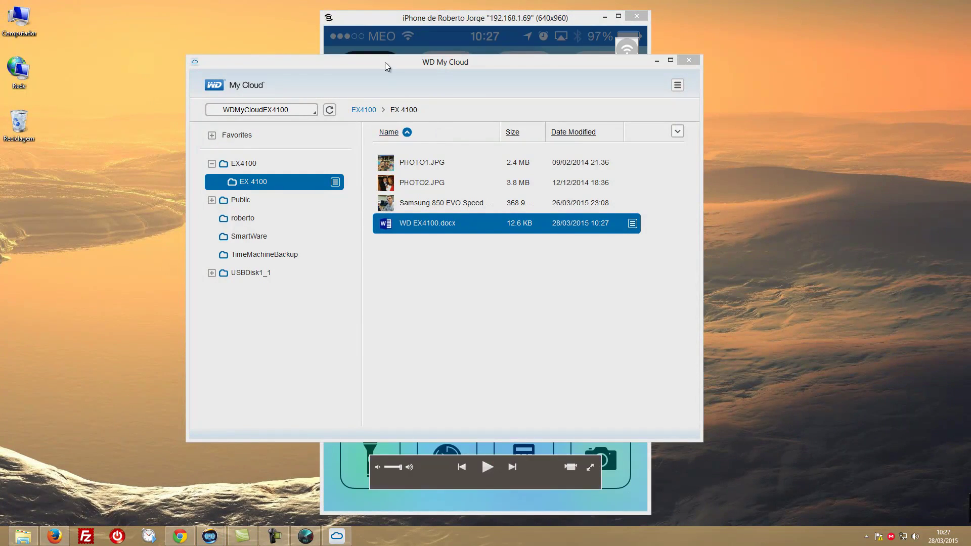
{"action": "left_click_drag", "start_coordinate": [384, 62], "coordinate": [970, 64]}
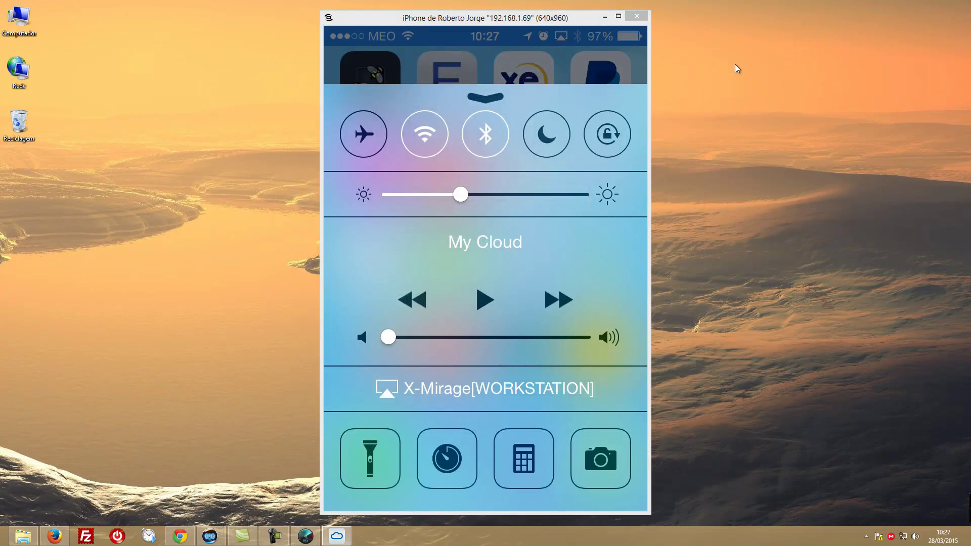